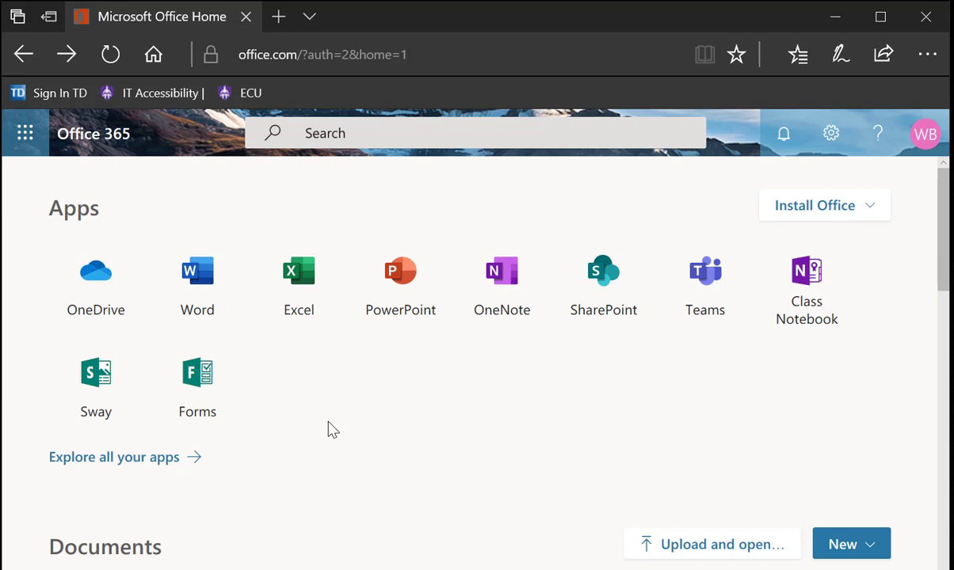
# Step: Open Word Online from the Office 365 home page and create a new blank document
pyautogui.click(202, 292)
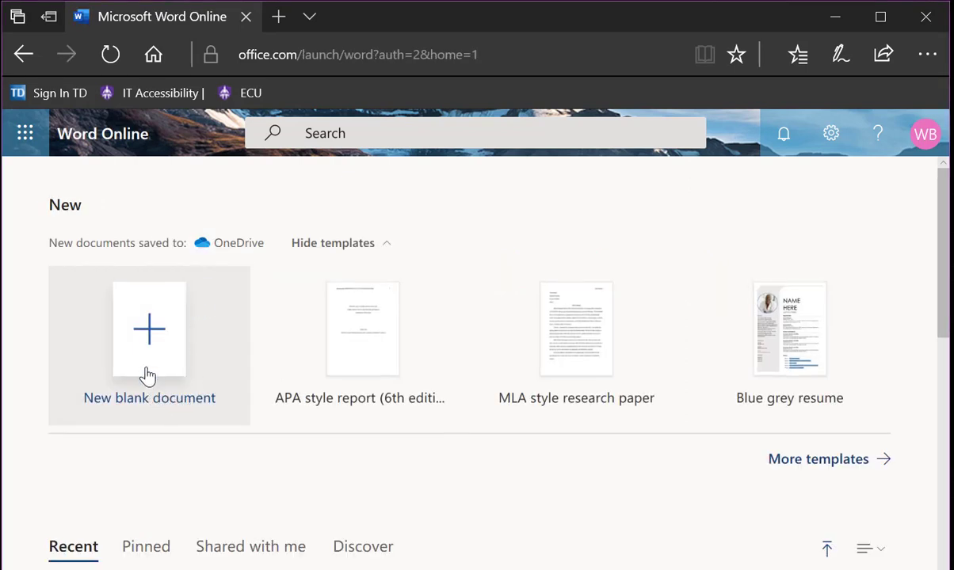
pyautogui.click(146, 362)
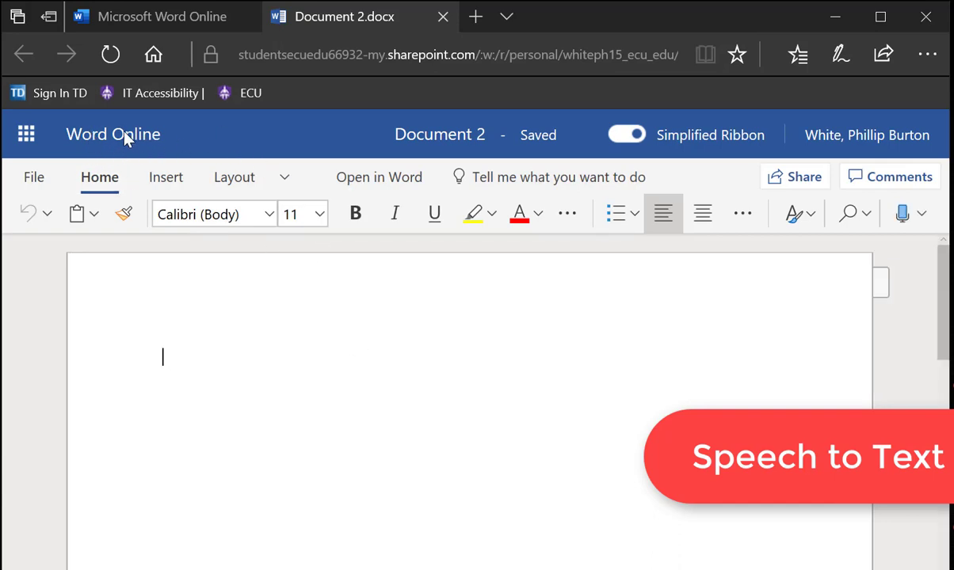
# Step: Dictate a paragraph about speaking punctuation into Document 2, then turn Dictate off
pyautogui.click(901, 224)
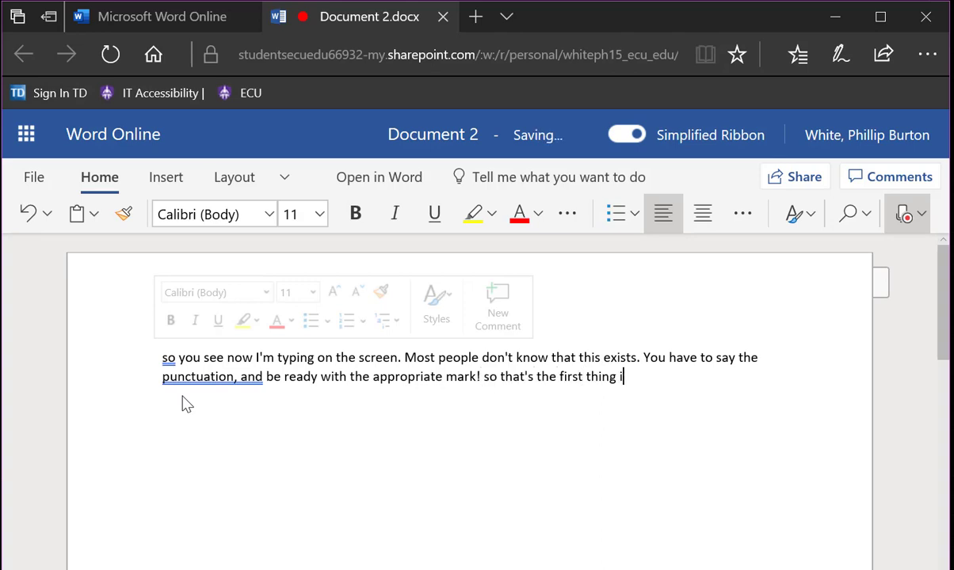
pyautogui.click(903, 216)
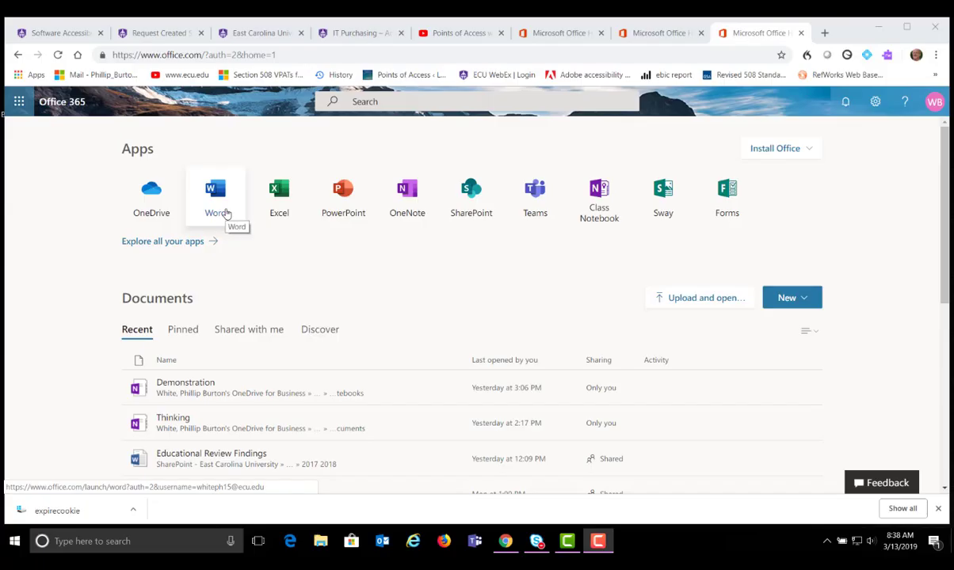
# Step: Browse OneDrive's recent files and Files list, then open the Documents folder holding the Story Maps file
pyautogui.scroll(-3, 943, 381)
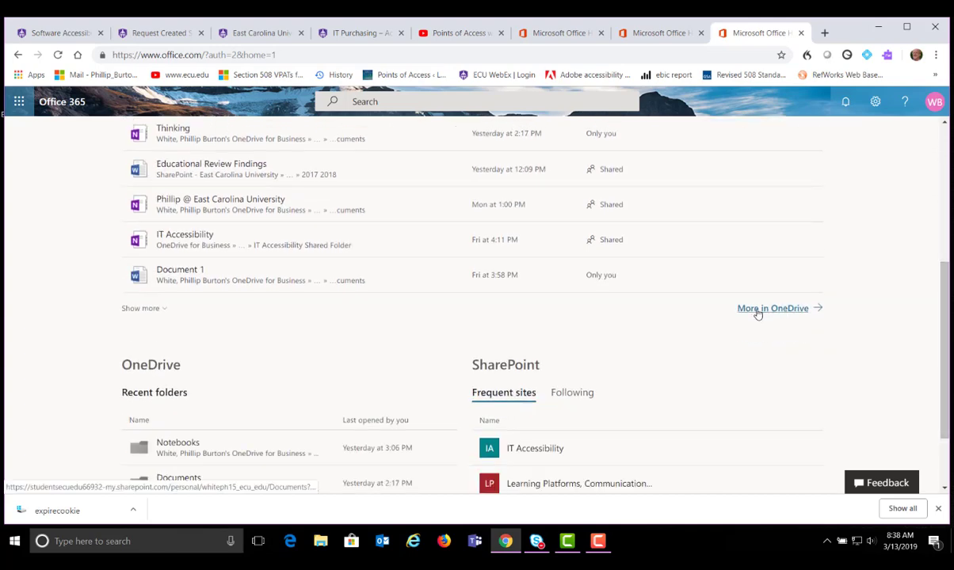
pyautogui.click(758, 309)
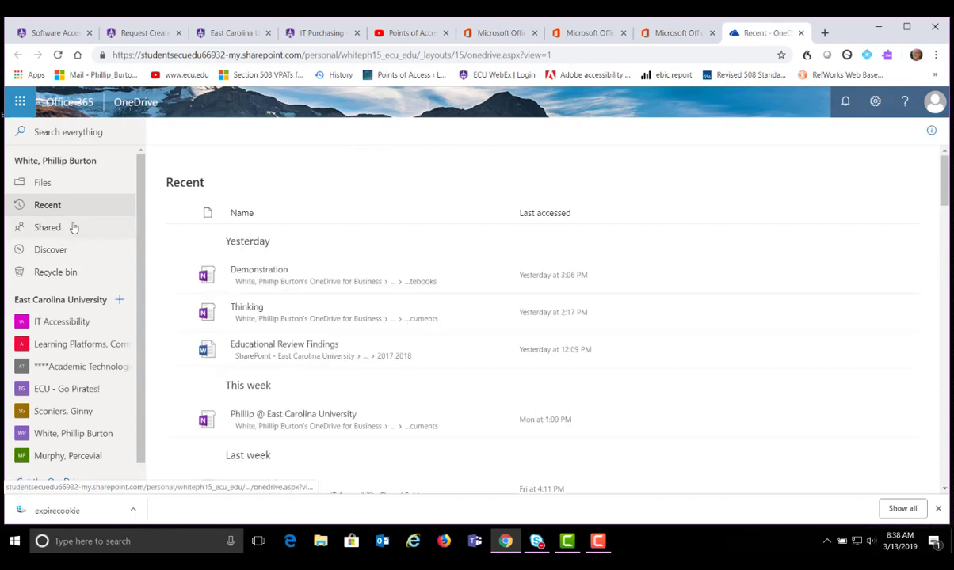
pyautogui.click(43, 184)
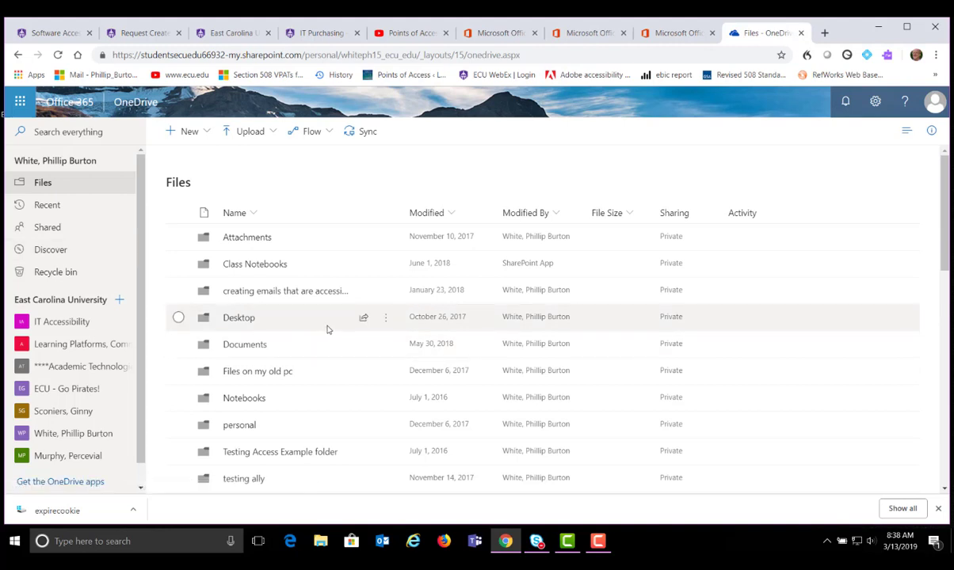
pyautogui.scroll(-1, 327, 329)
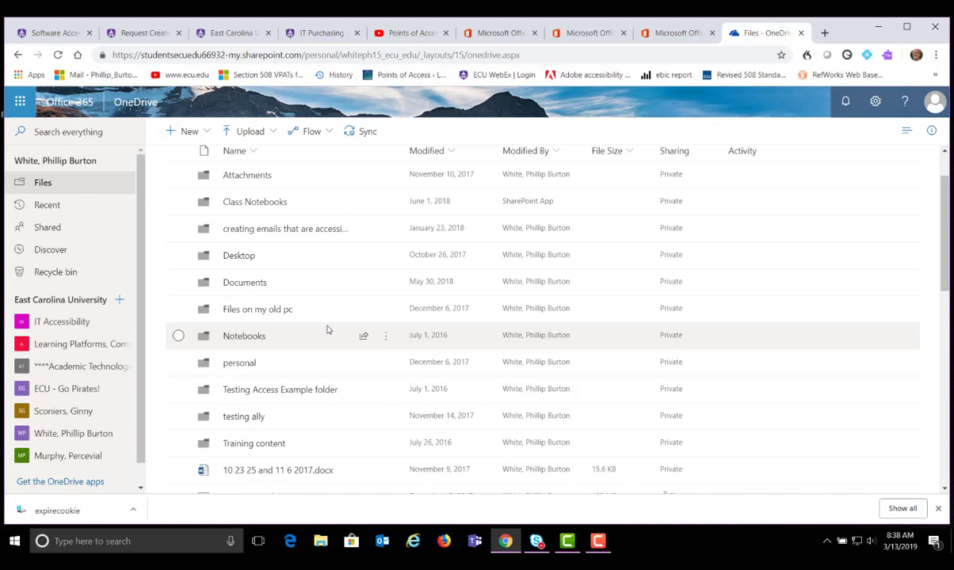
pyautogui.scroll(1, 327, 330)
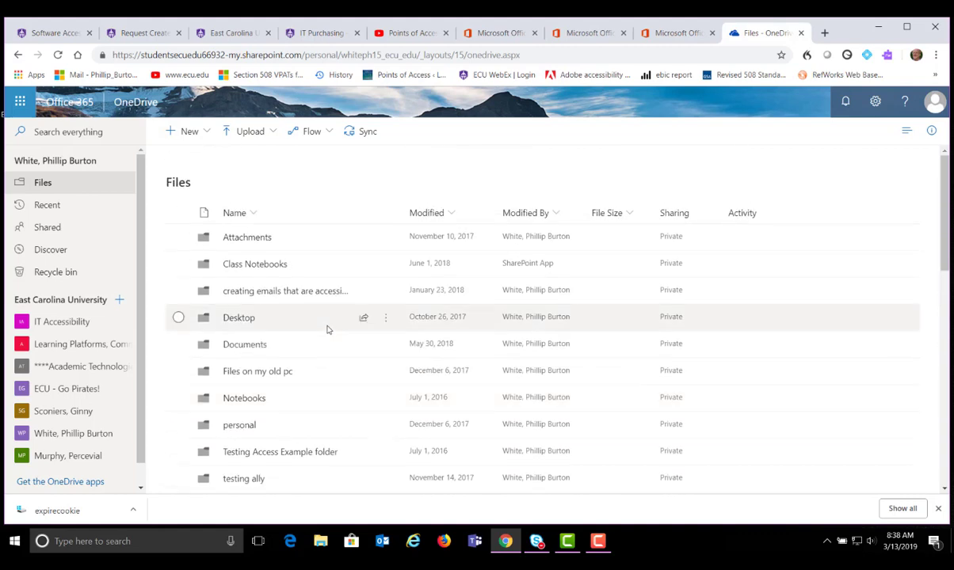
pyautogui.click(266, 349)
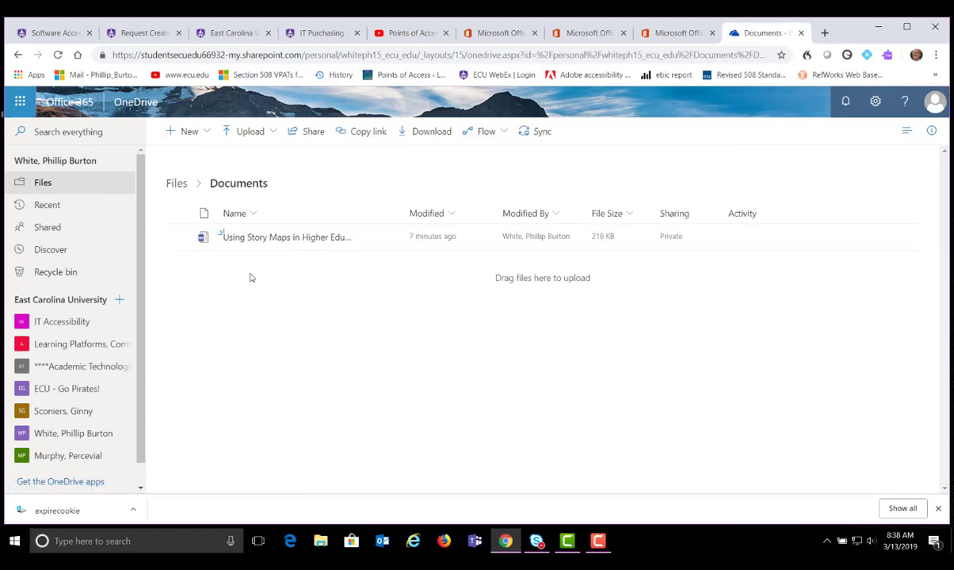
# Step: Open 'Using Story Maps in Higher Education' and switch it to Immersive Reader from the View tab
pyautogui.click(248, 243)
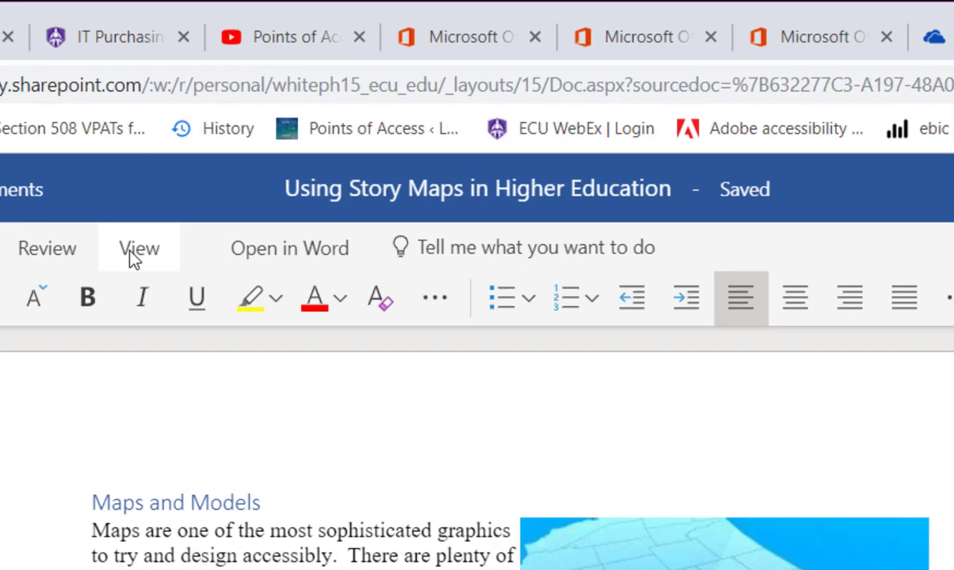
pyautogui.click(160, 233)
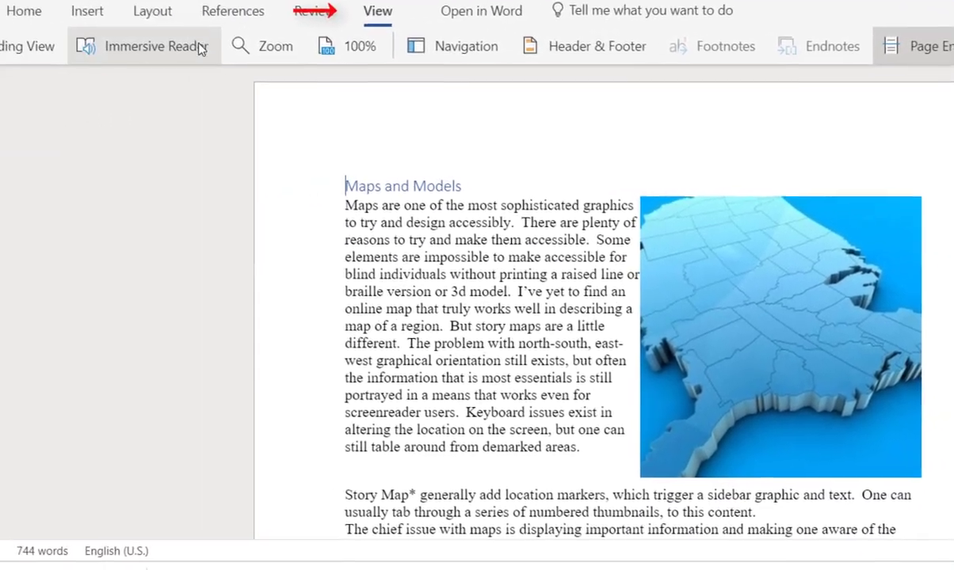
pyautogui.click(50, 71)
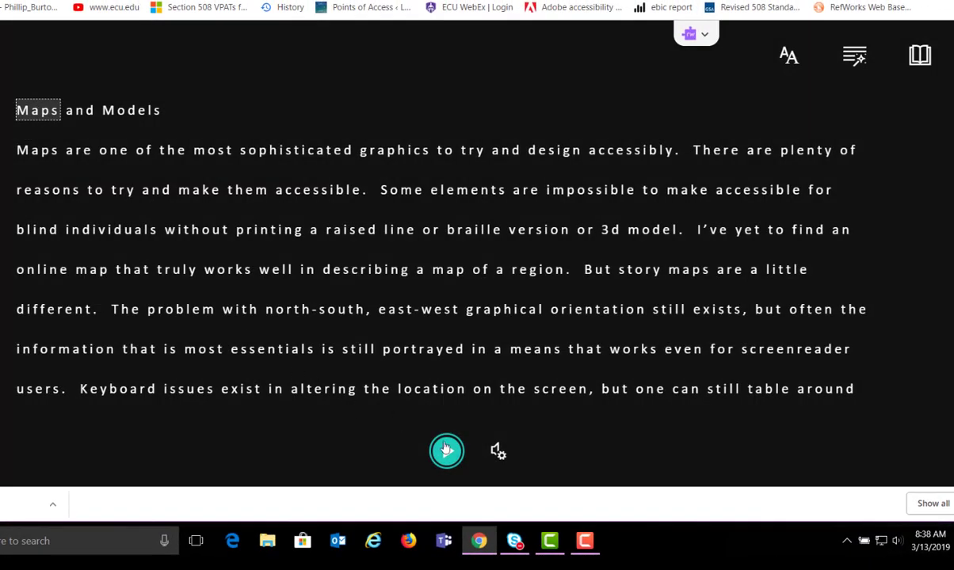
# Step: Read part of the passage aloud, pause it, check voice settings, and move to the word 'elements'
pyautogui.click(447, 451)
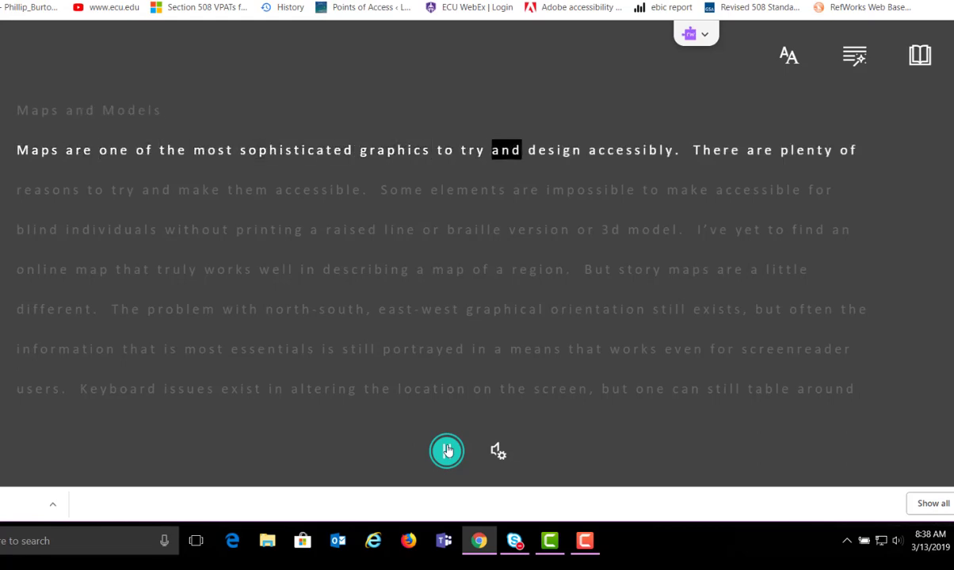
pyautogui.click(447, 450)
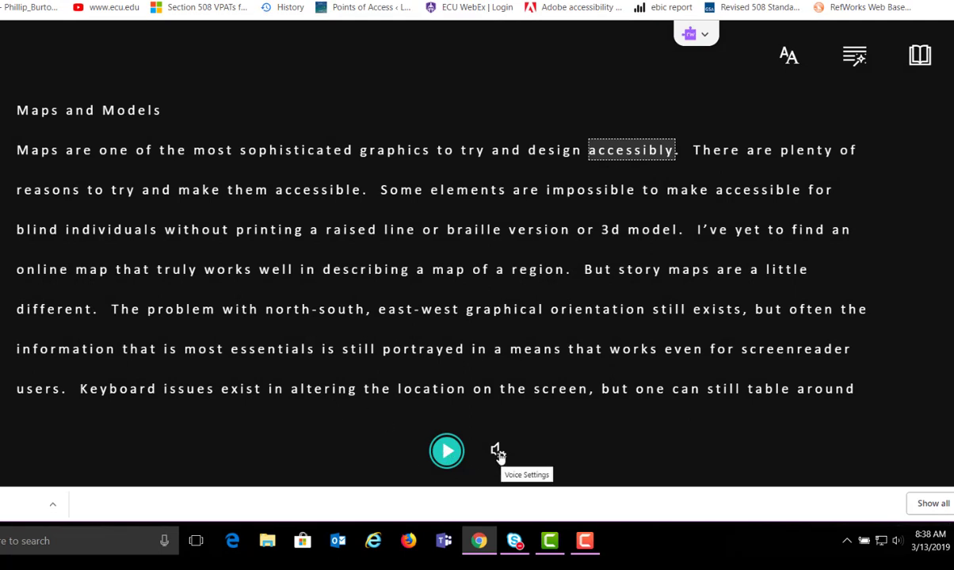
pyautogui.click(498, 452)
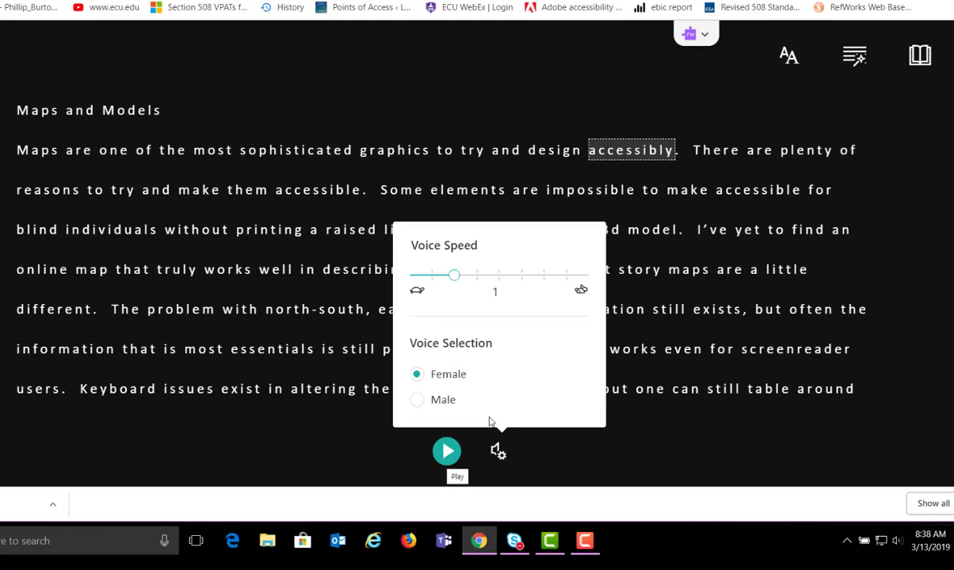
pyautogui.click(502, 191)
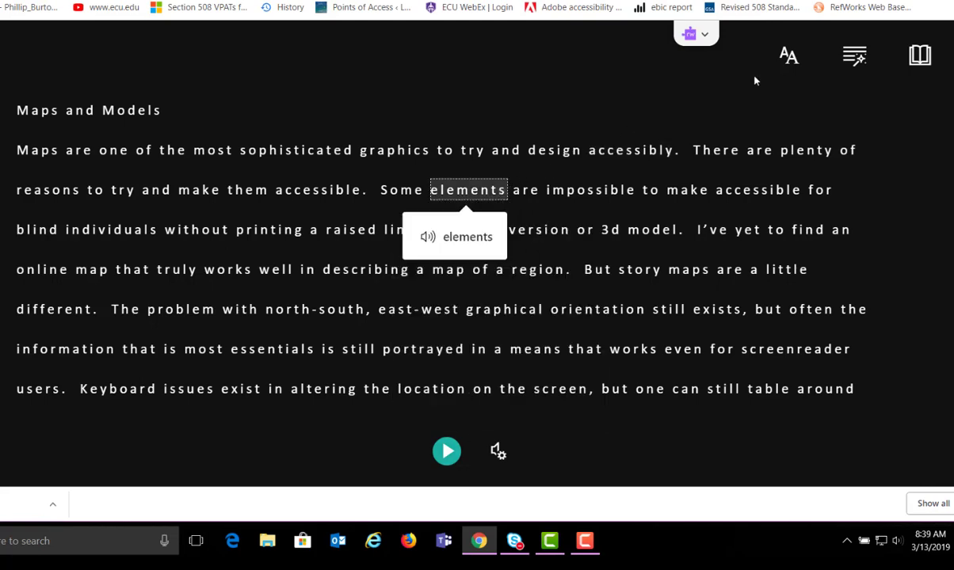
# Step: Set the Immersive Reader text size to 64 and font to Comic Sans, keeping the dark theme
pyautogui.click(789, 63)
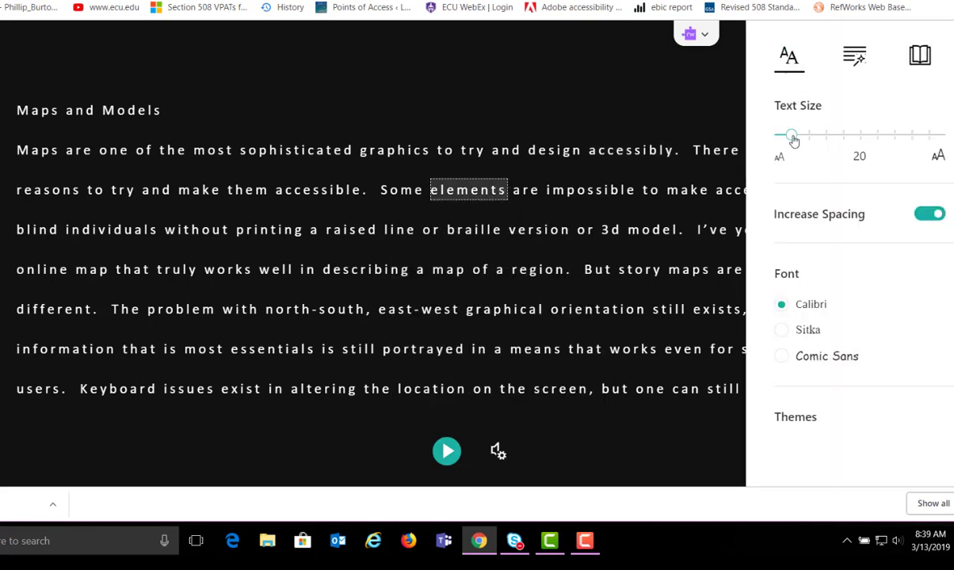
pyautogui.moveTo(791, 136); pyautogui.dragTo(894, 137)
pyautogui.click(780, 357)
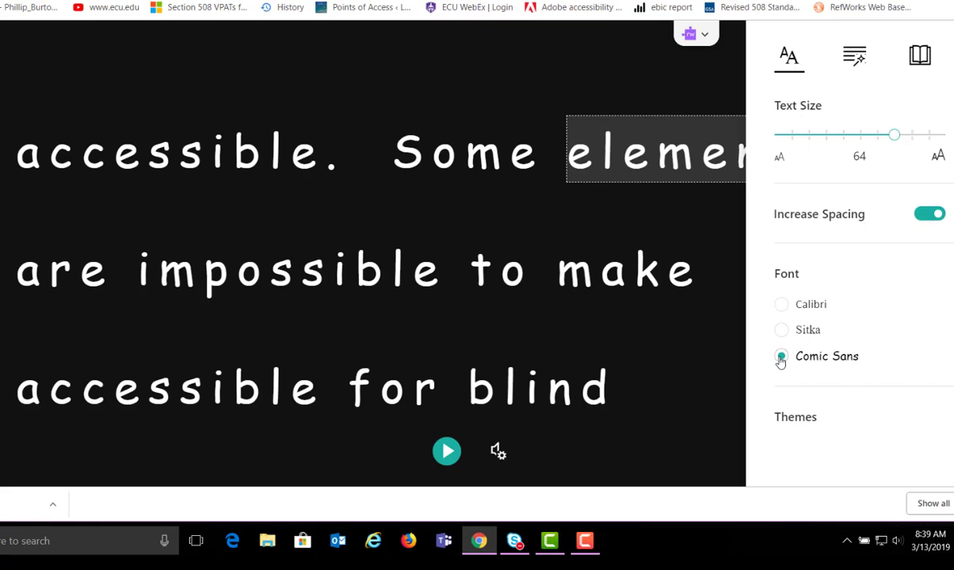
pyautogui.scroll(-2, 809, 310)
pyautogui.scroll(-2, 812, 311)
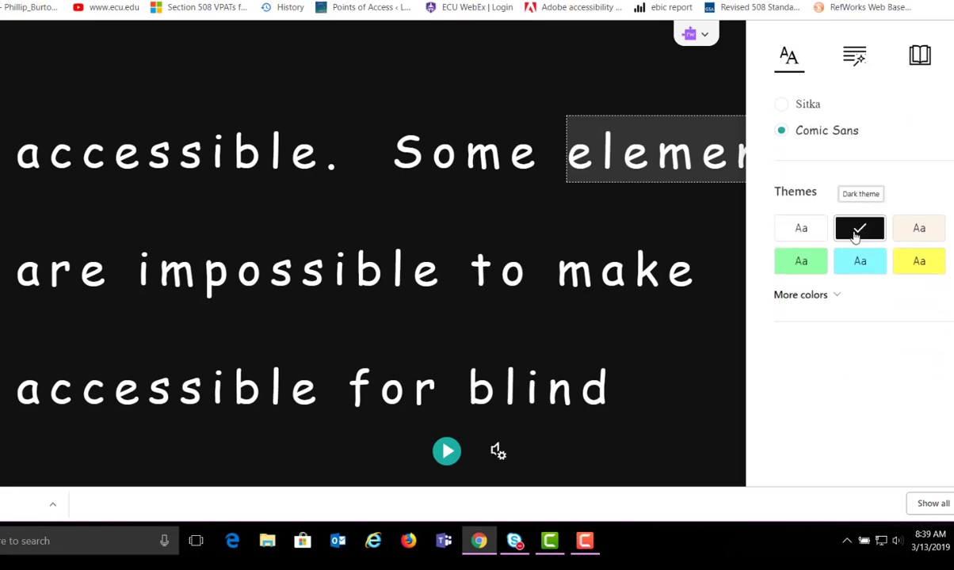
pyautogui.click(837, 300)
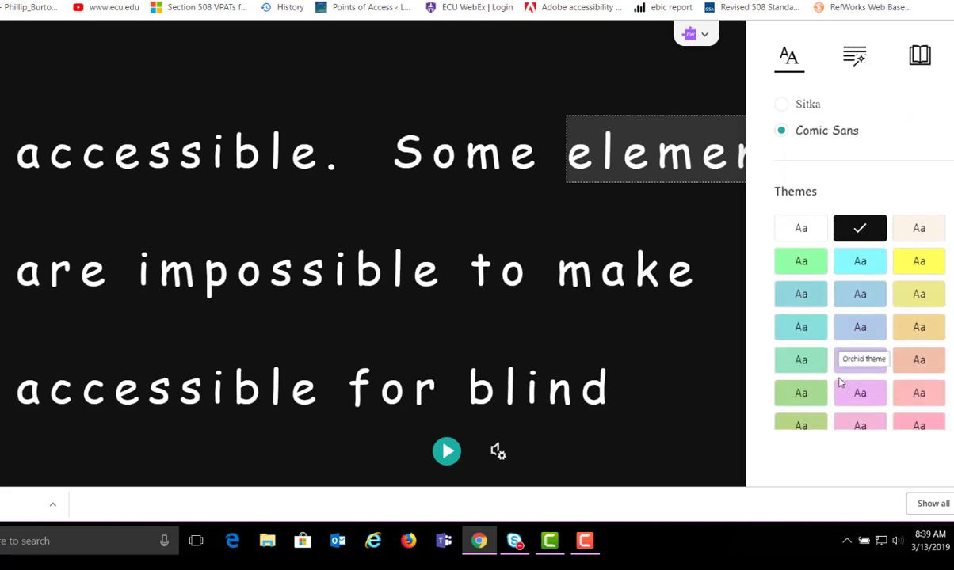
pyautogui.scroll(-3, 848, 373)
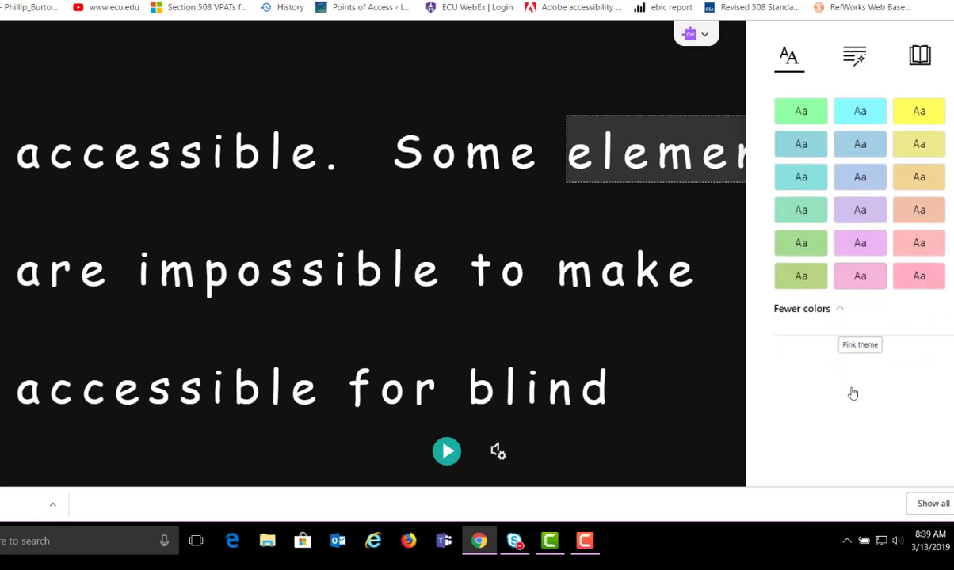
pyautogui.click(831, 302)
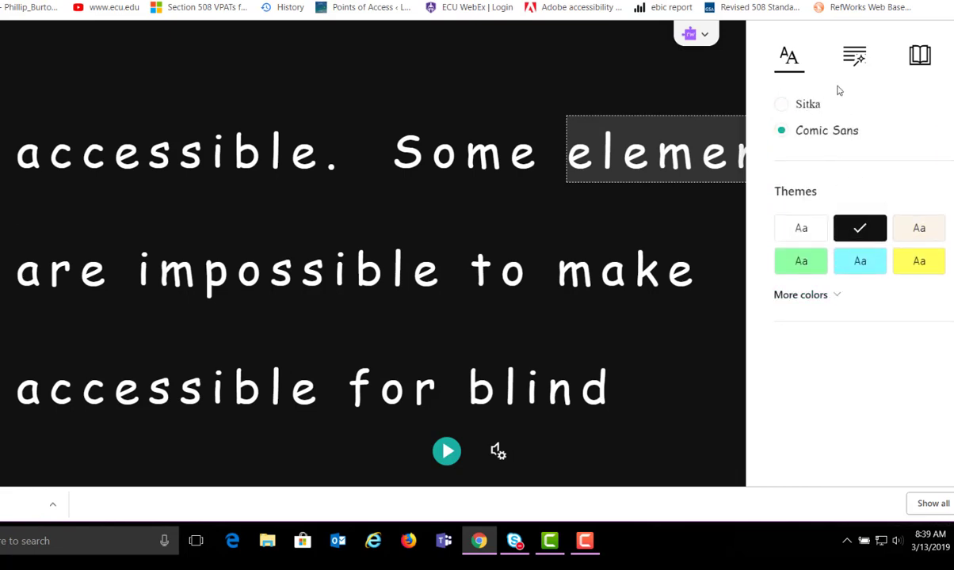
# Step: Try noun, verb and adjective highlighting in Grammar Options, leaving only adverbs coloured gold
pyautogui.click(854, 58)
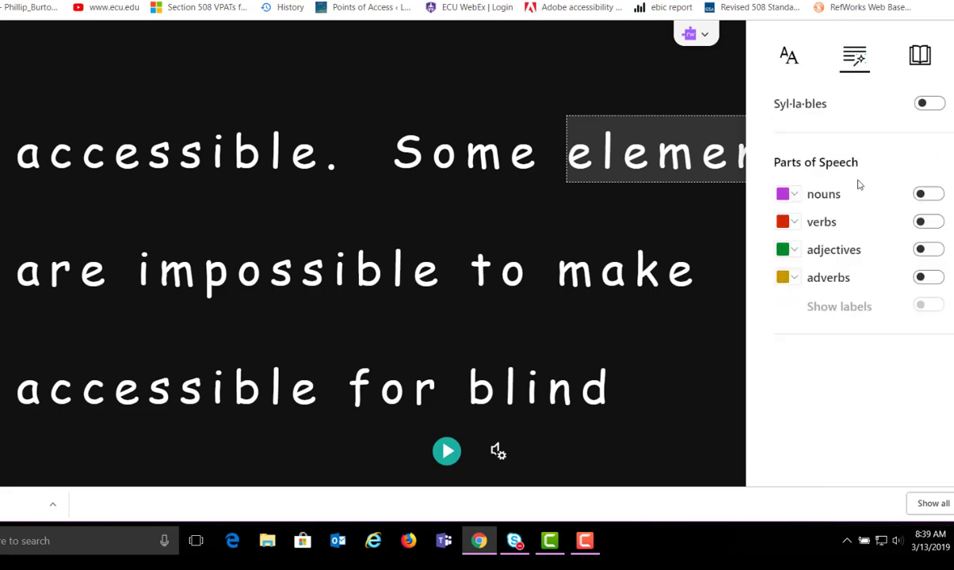
pyautogui.click(942, 196)
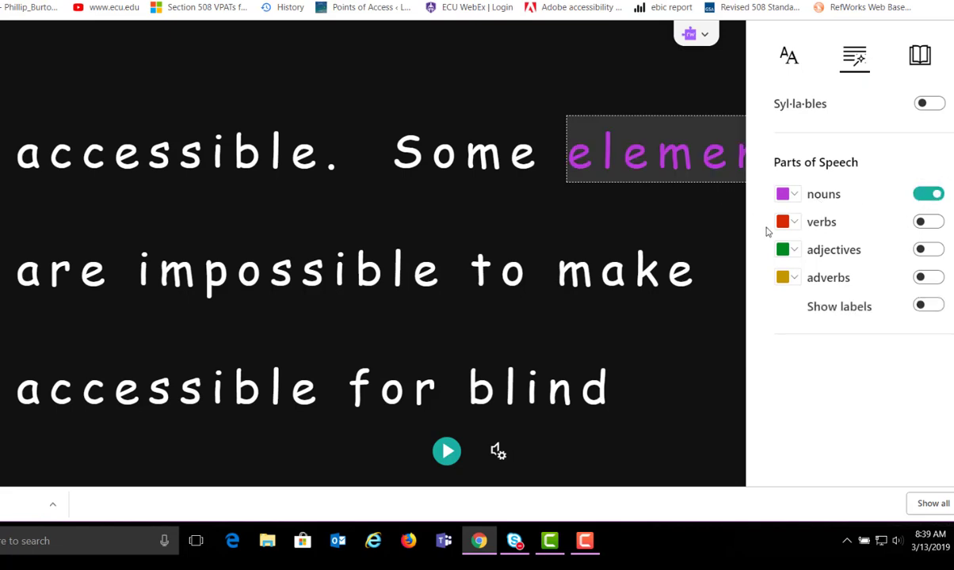
pyautogui.click(935, 224)
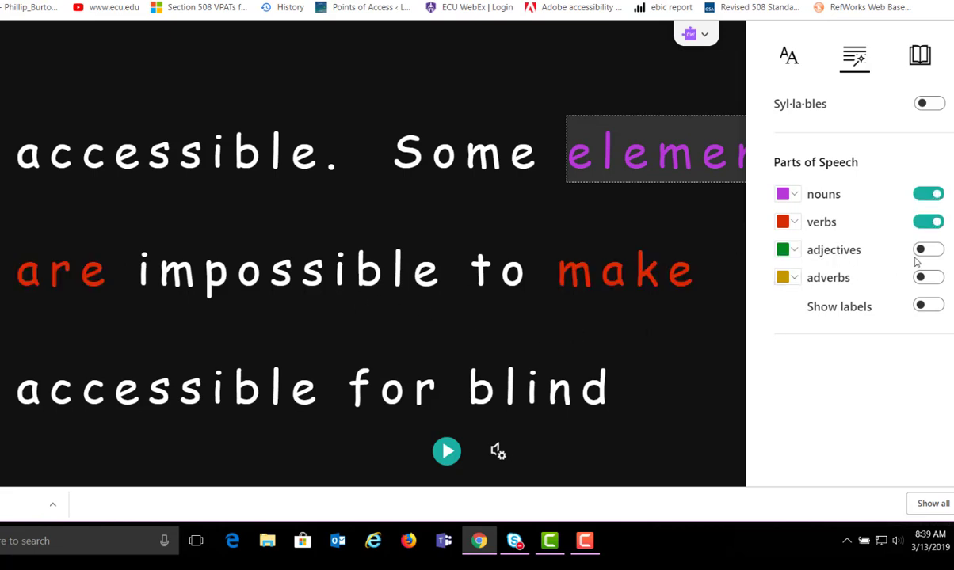
pyautogui.click(929, 195)
pyautogui.click(925, 222)
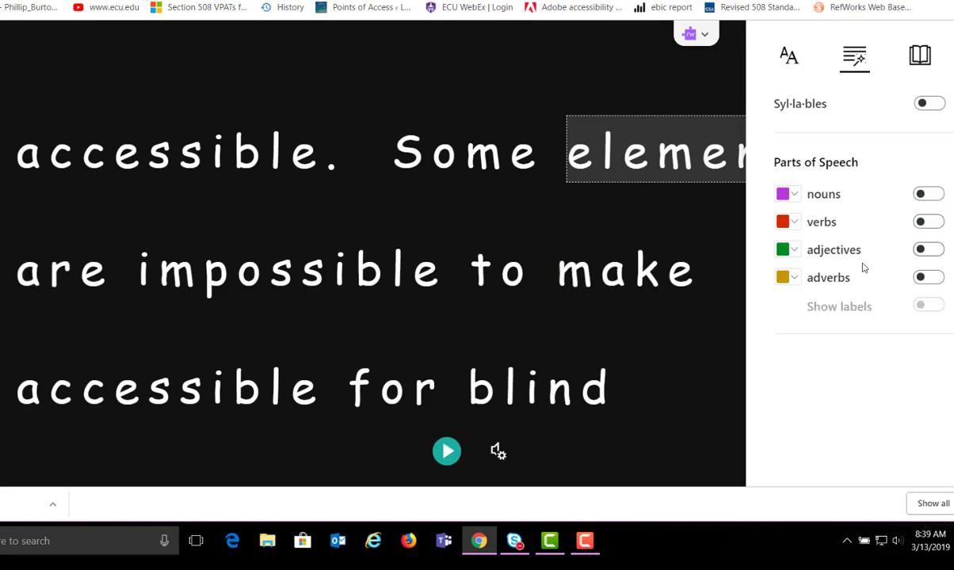
pyautogui.click(933, 250)
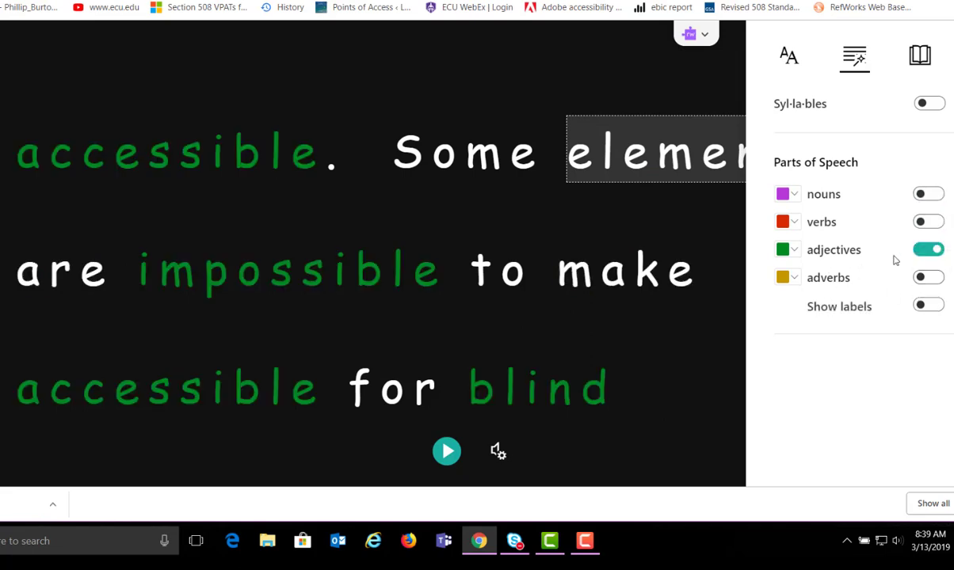
pyautogui.click(926, 252)
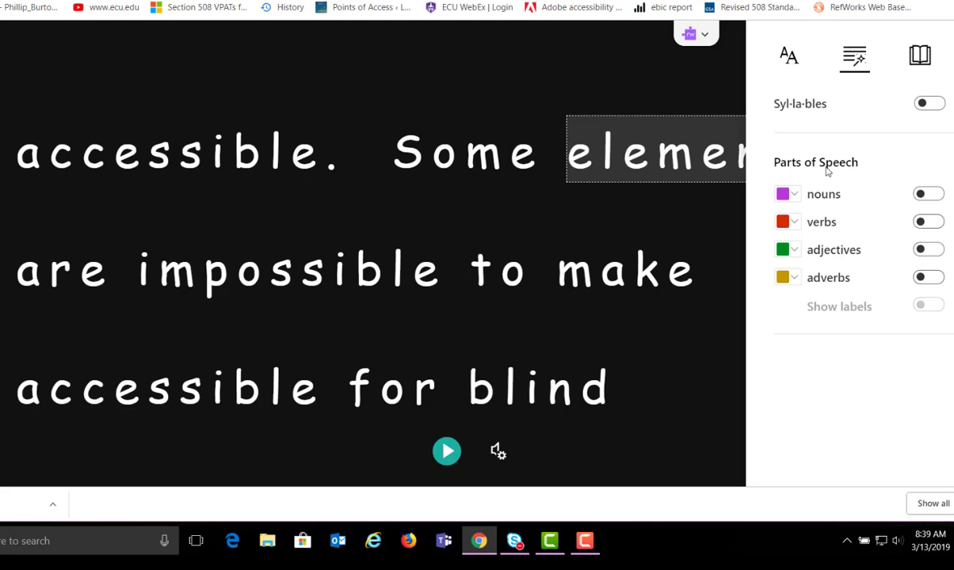
pyautogui.click(931, 279)
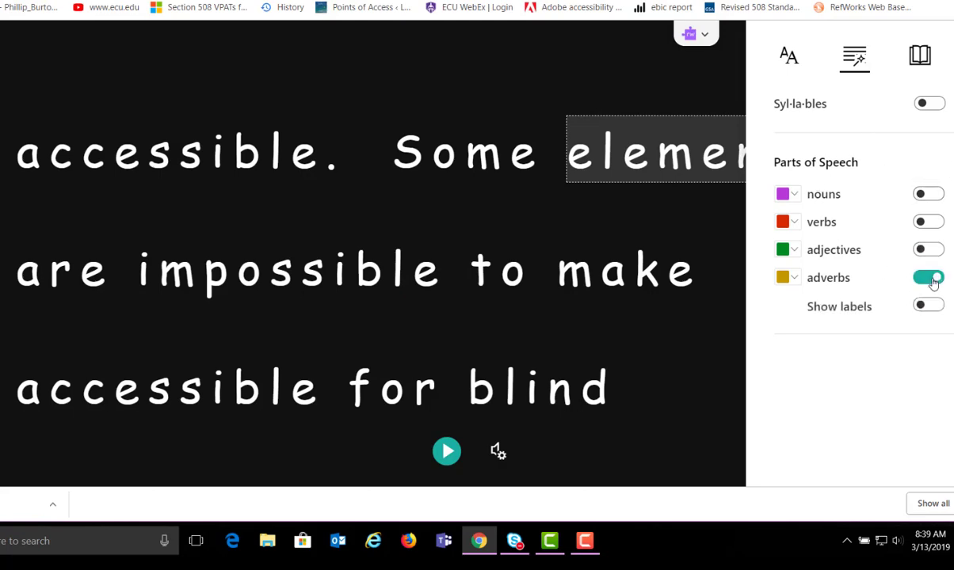
pyautogui.scroll(5, 583, 283)
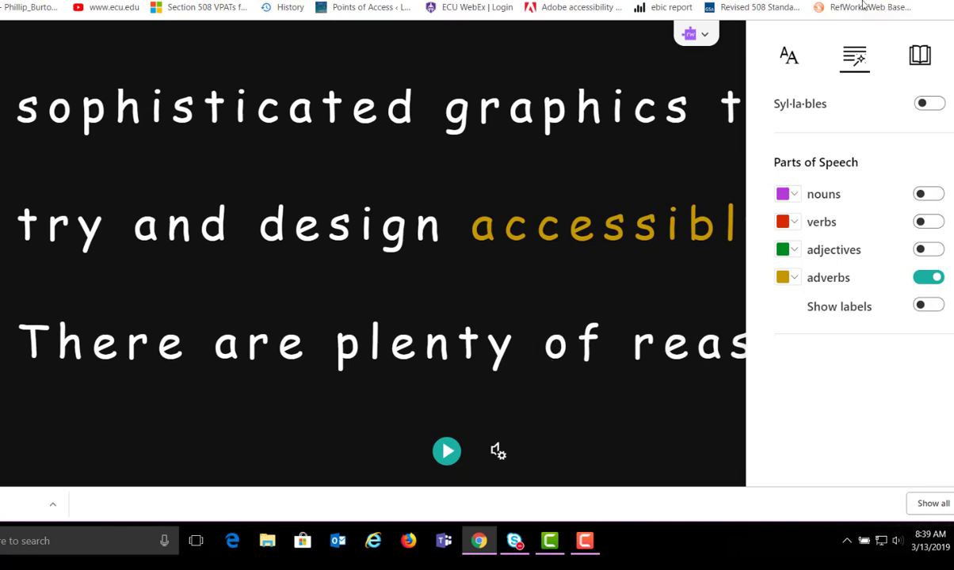
# Step: Reduce the text size to 42 and show the Reading Preferences translation language list
pyautogui.click(789, 55)
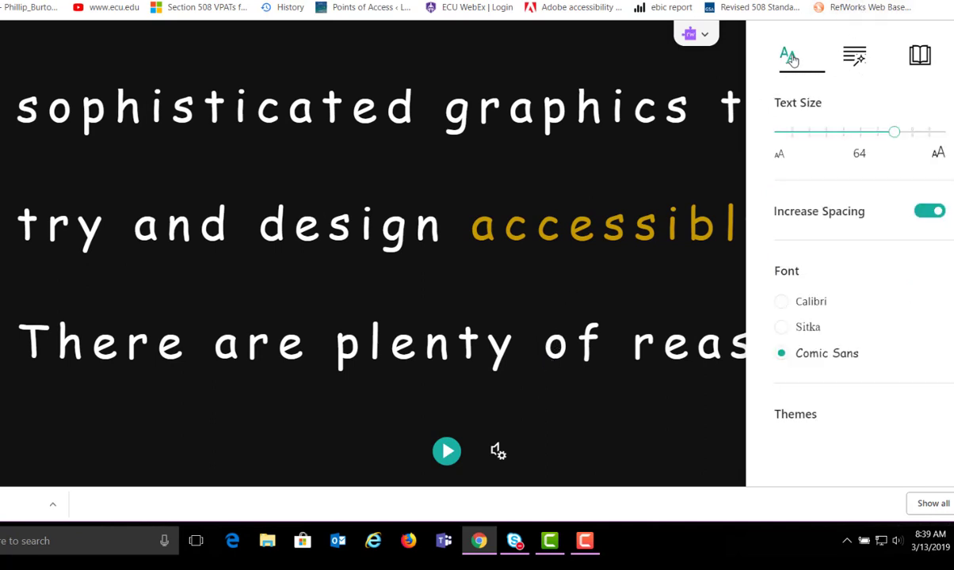
pyautogui.click(843, 134)
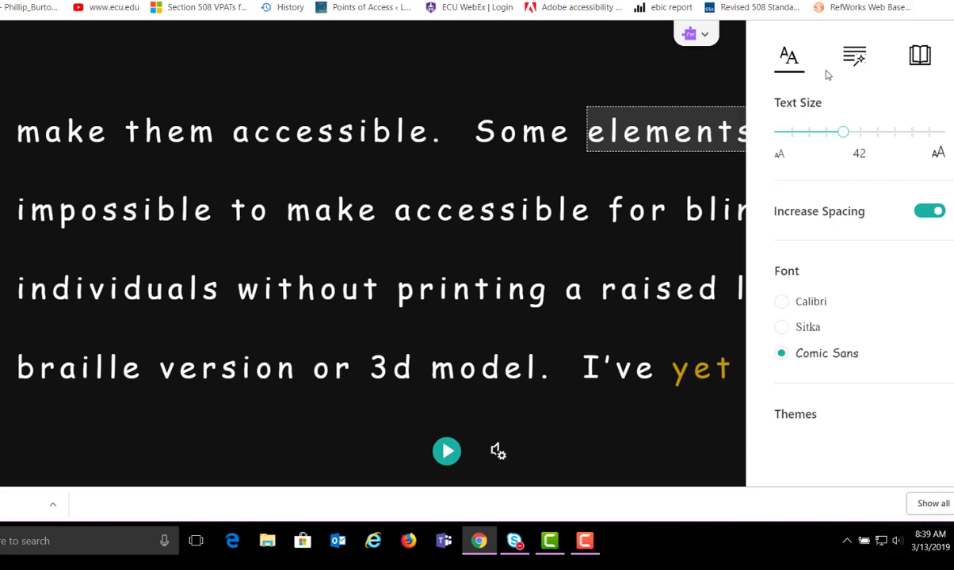
pyautogui.click(927, 60)
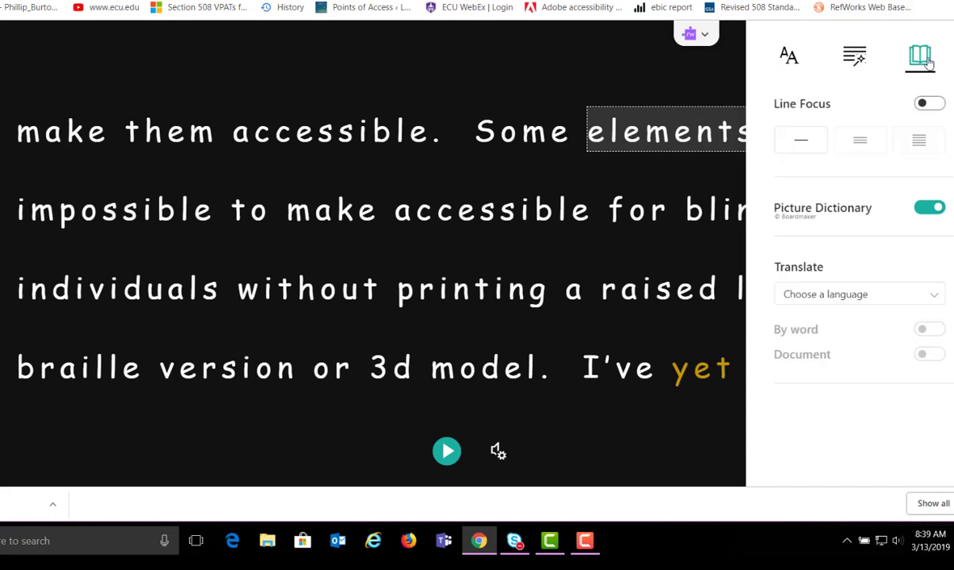
pyautogui.click(810, 301)
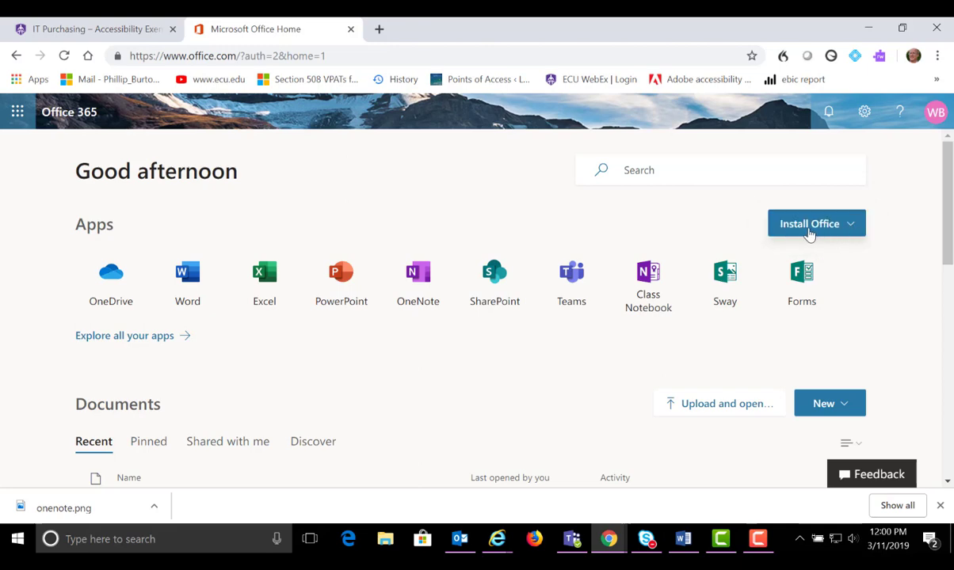
# Step: Preview the Install Office options, dismiss them, and bring The Scholar Denied forward in desktop Word
pyautogui.click(849, 228)
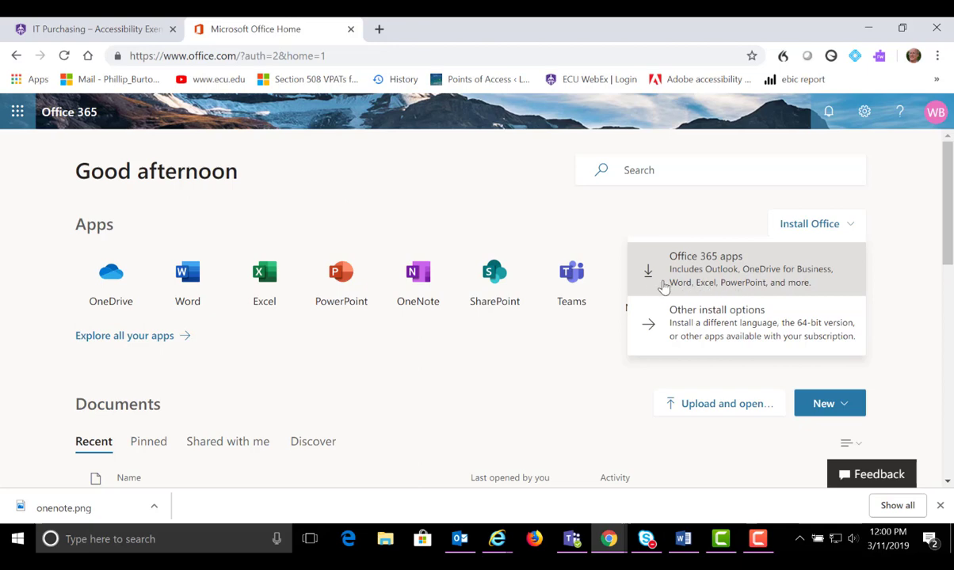
pyautogui.click(545, 386)
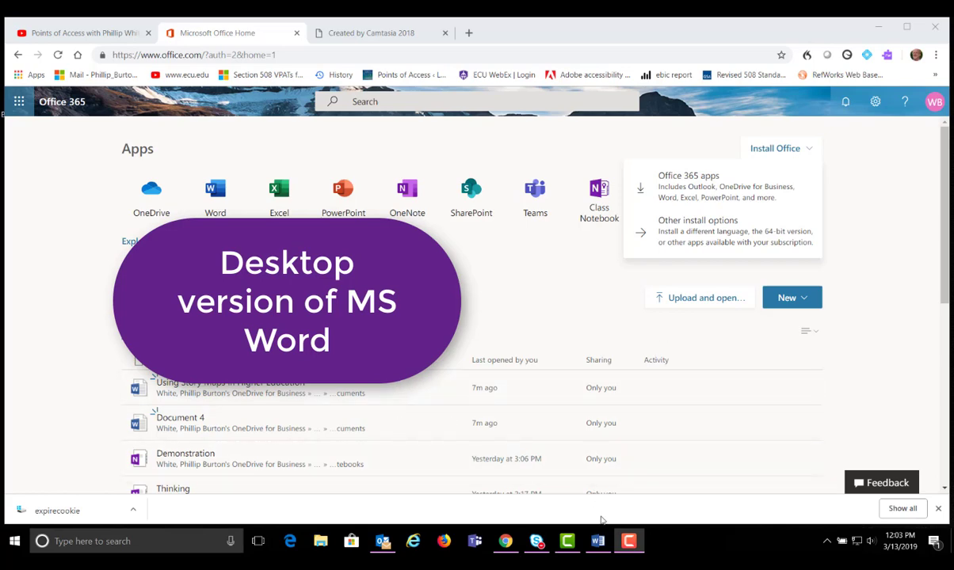
pyautogui.click(598, 541)
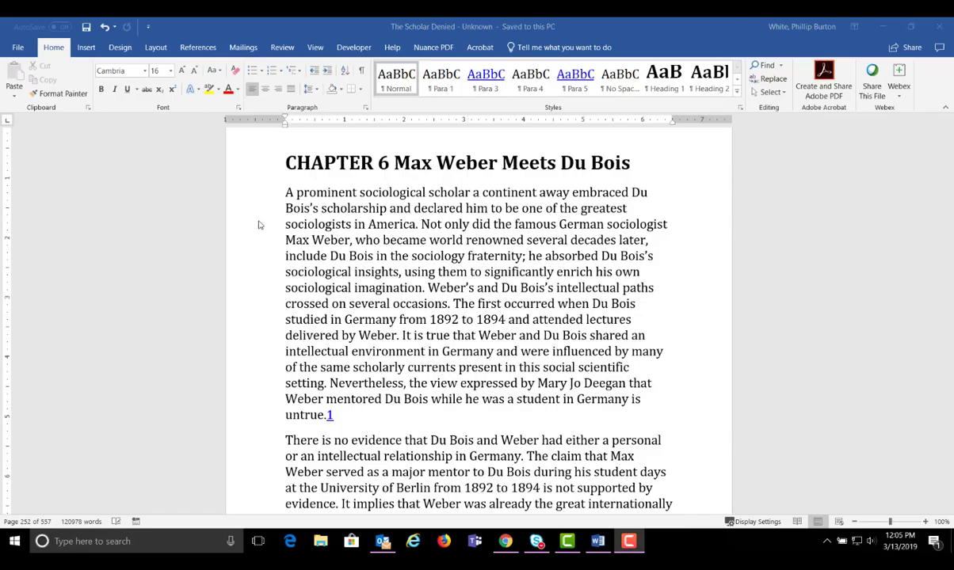
# Step: Turn on Learning Tools from the View tab for The Scholar Denied
pyautogui.click(314, 49)
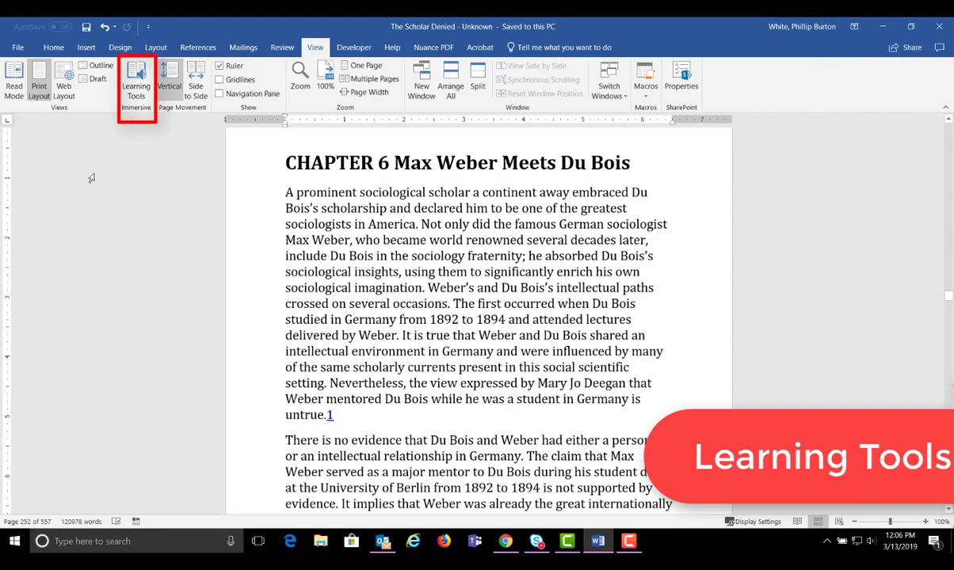
pyautogui.click(142, 95)
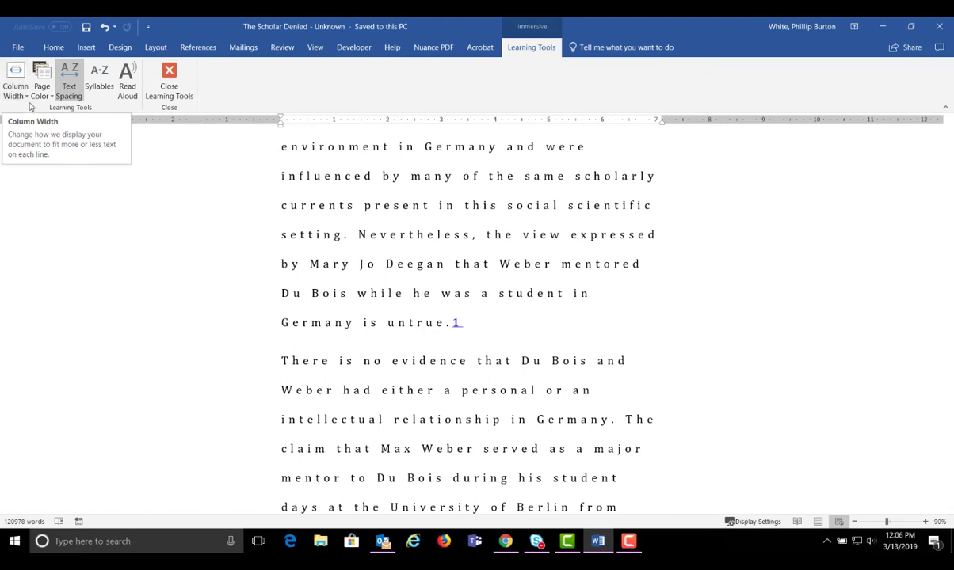
# Step: Set Learning Tools page colour to Inverse, Text Spacing off, and Column Width to Very Narrow
pyautogui.click(42, 94)
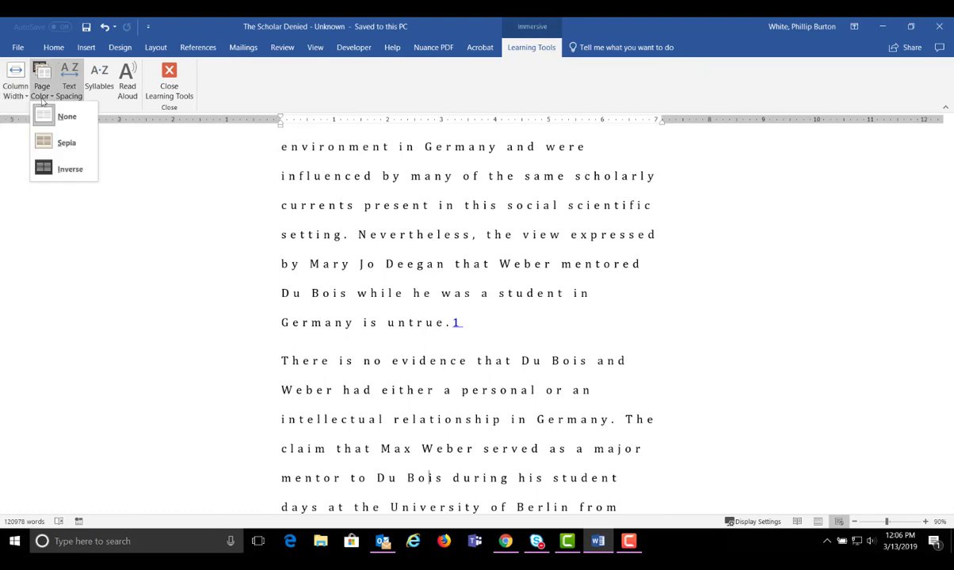
pyautogui.click(46, 166)
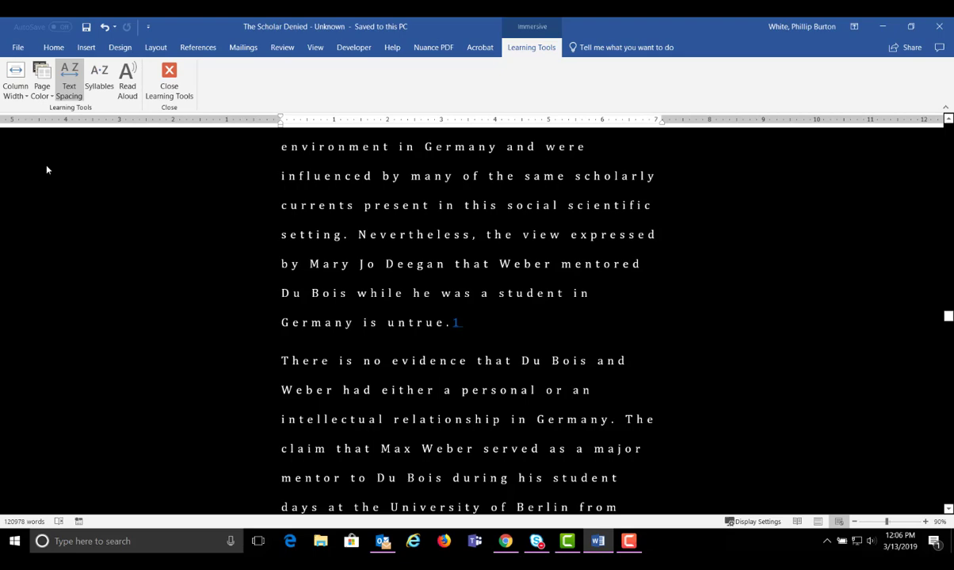
pyautogui.click(71, 87)
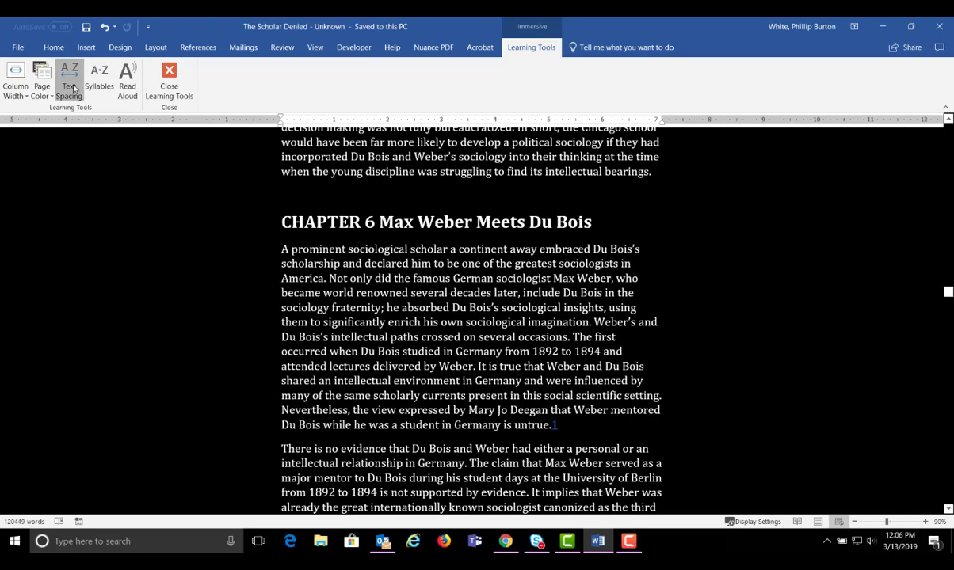
pyautogui.click(71, 87)
pyautogui.click(72, 87)
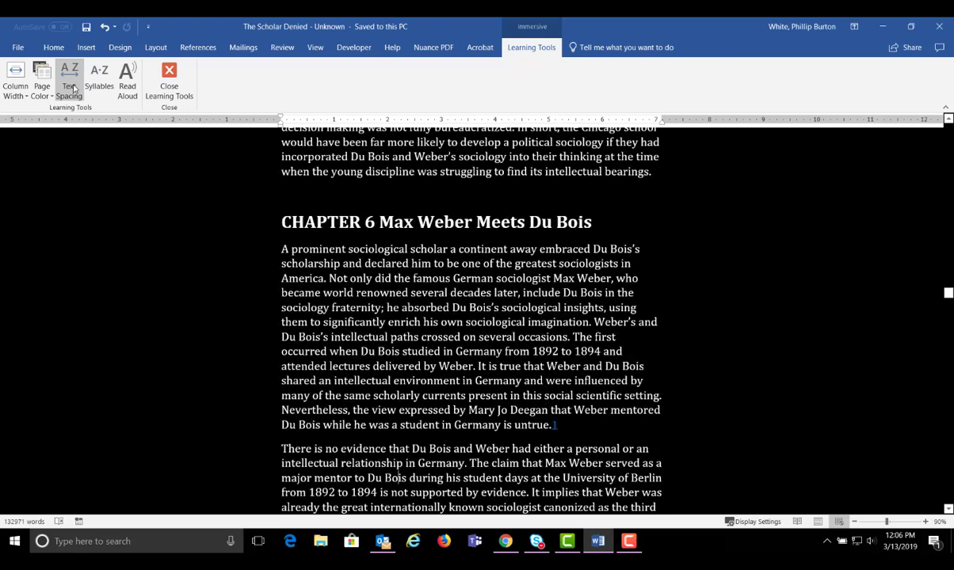
pyautogui.click(16, 93)
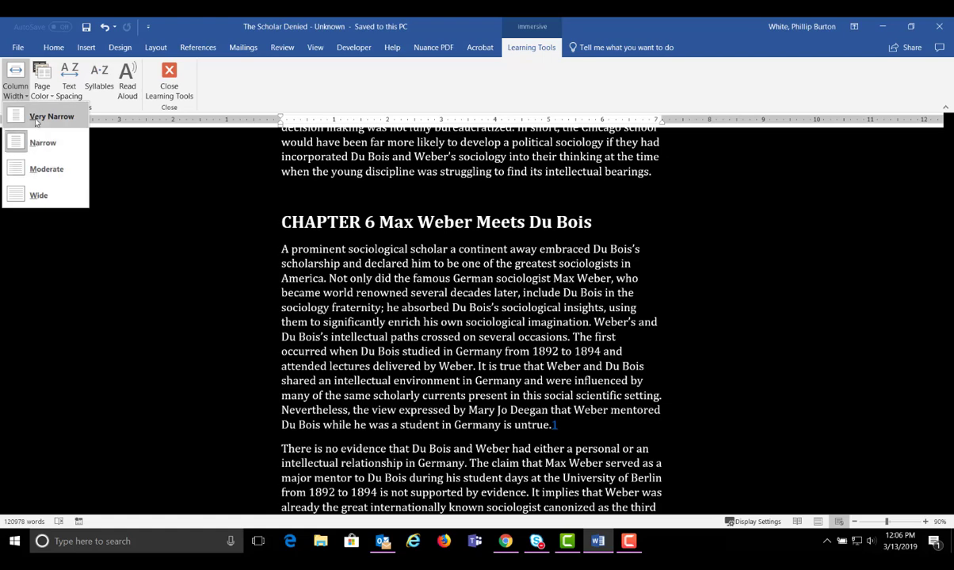
pyautogui.click(36, 119)
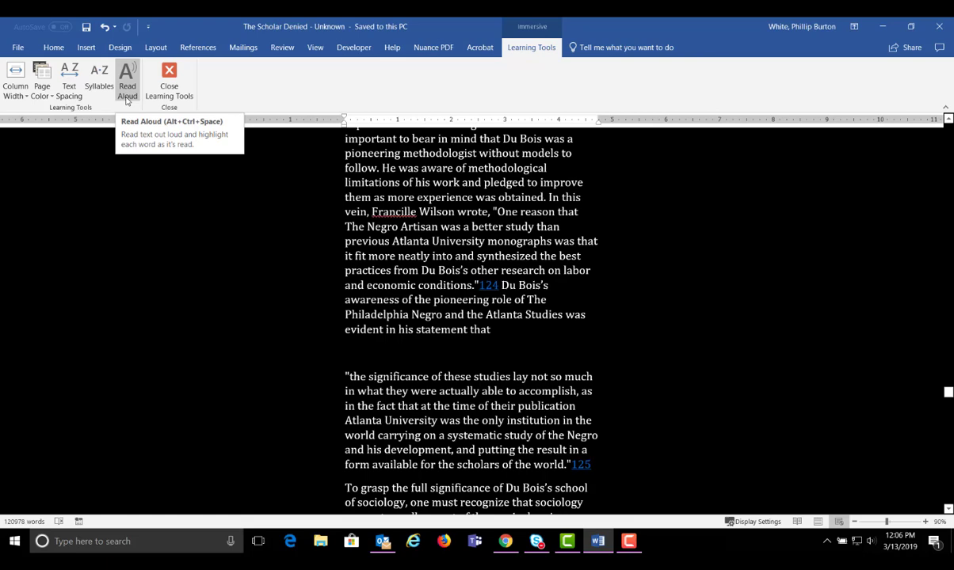
# Step: Start Read Aloud, pause it, and switch the reading voice to Microsoft Zira Mobile
pyautogui.click(126, 99)
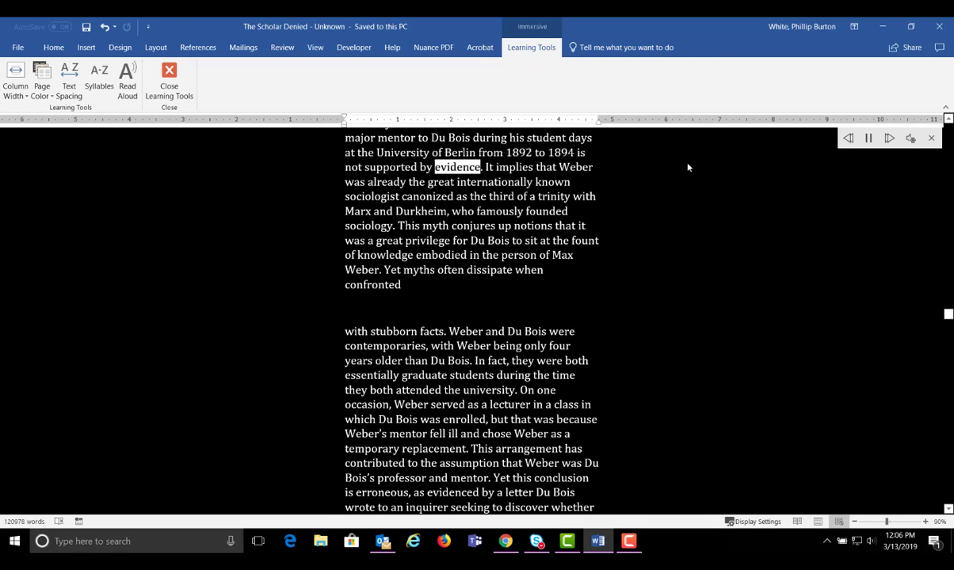
pyautogui.click(868, 138)
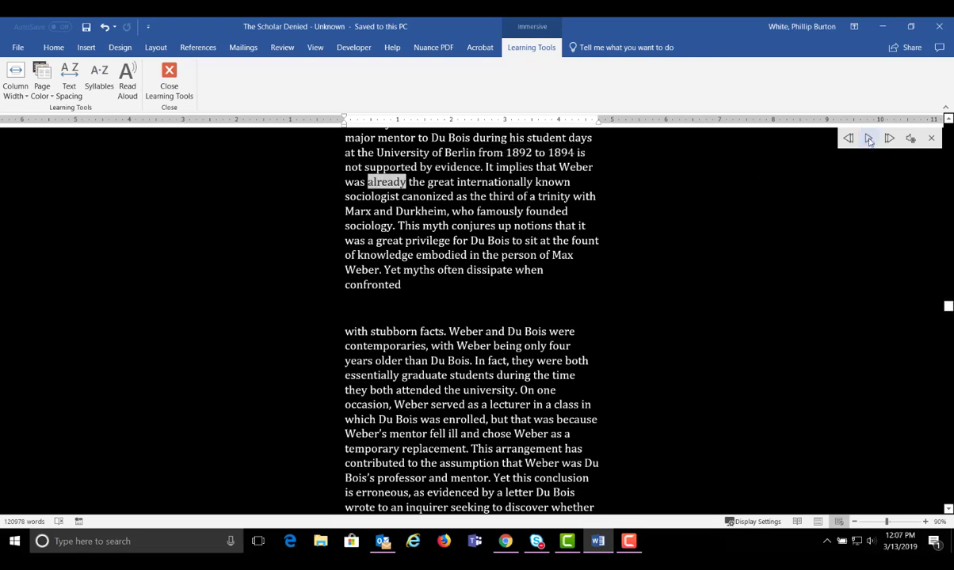
pyautogui.click(912, 141)
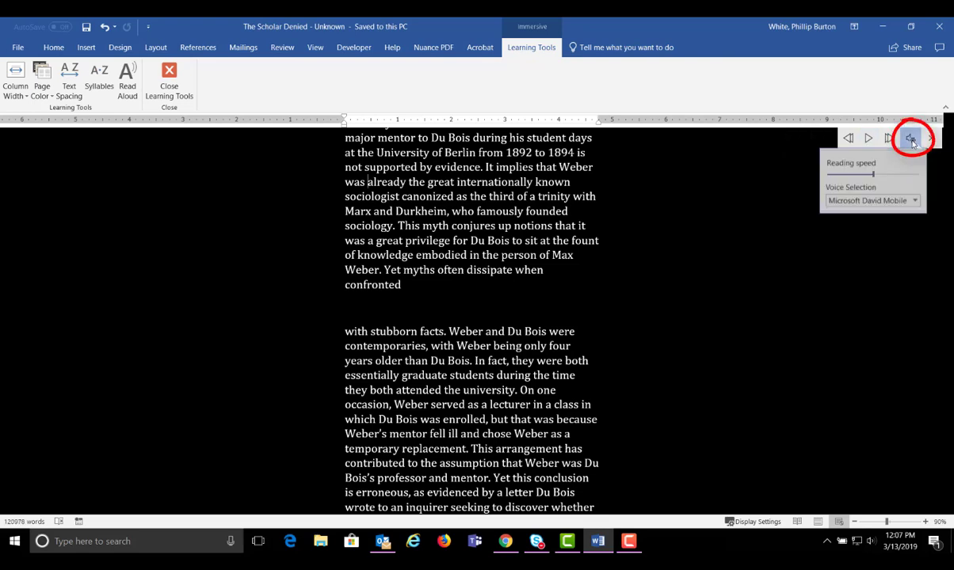
pyautogui.click(885, 207)
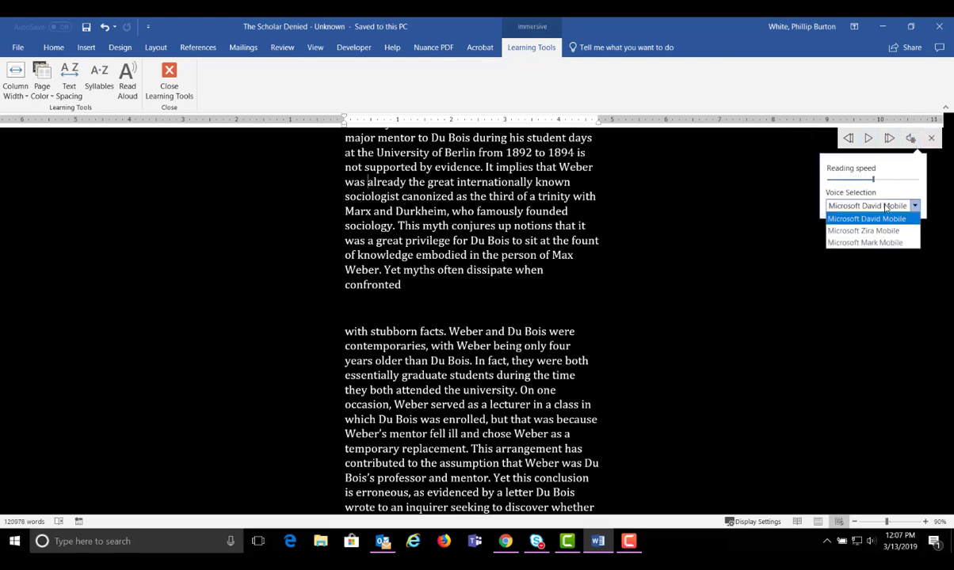
pyautogui.click(848, 231)
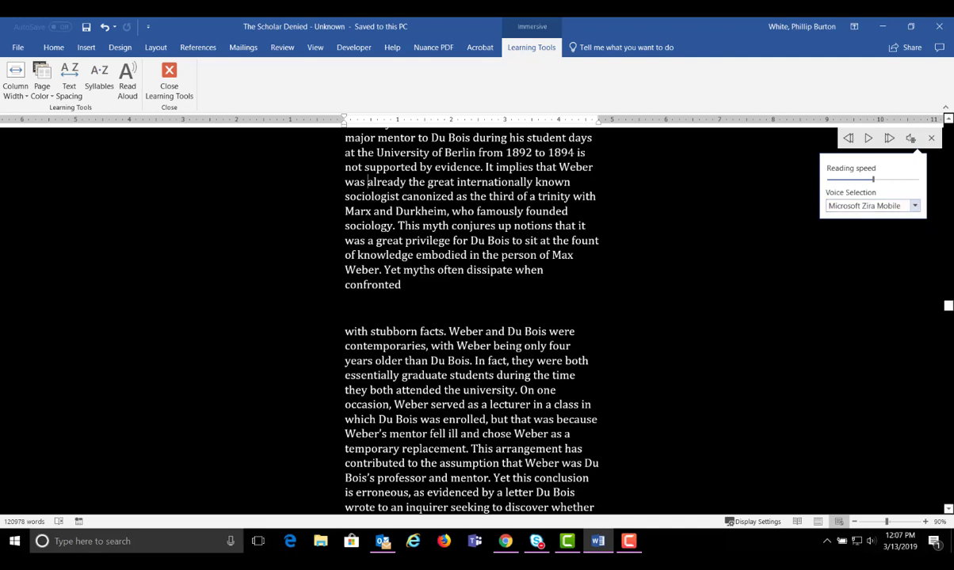
pyautogui.click(818, 131)
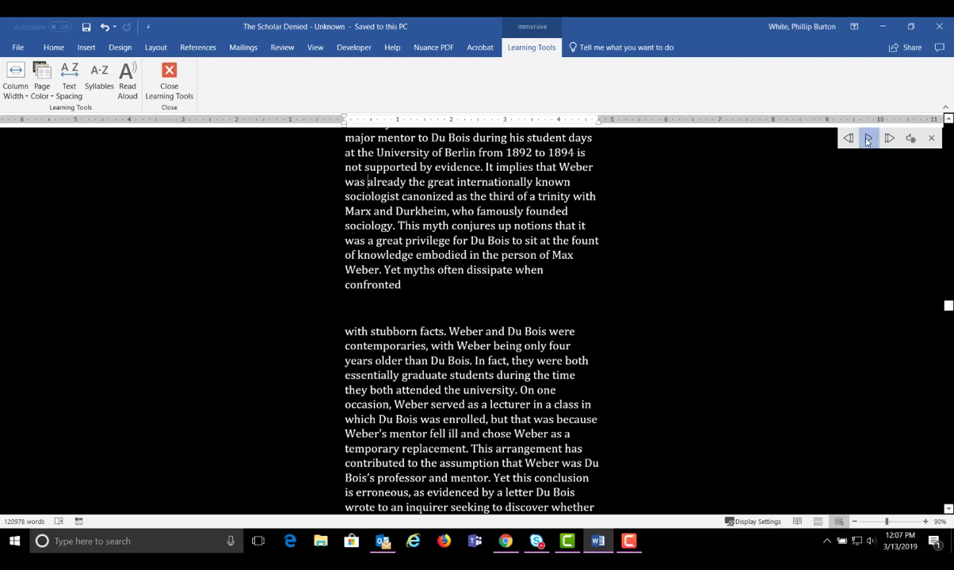
# Step: Resume reading, jump back to the previous paragraph, and pause again
pyautogui.click(889, 139)
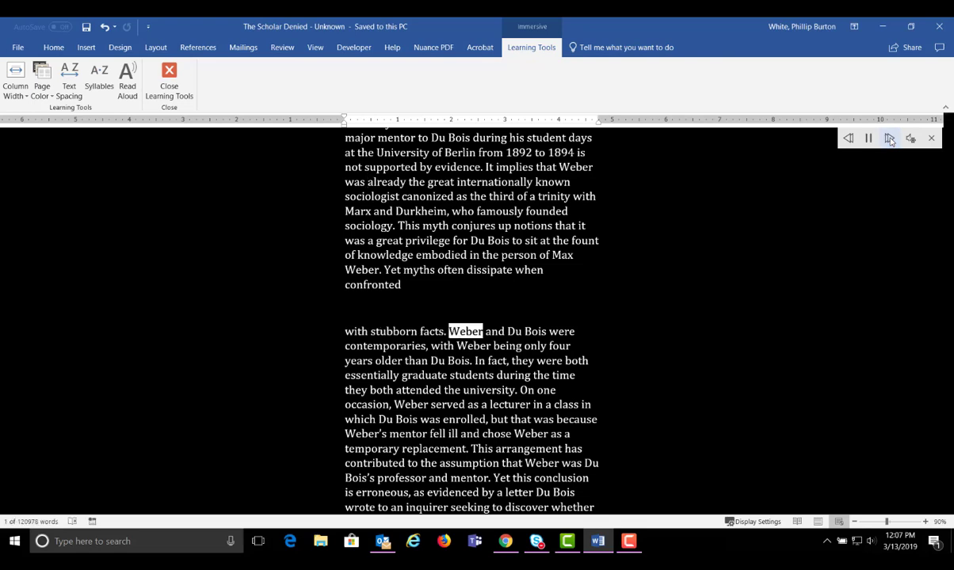
pyautogui.click(850, 139)
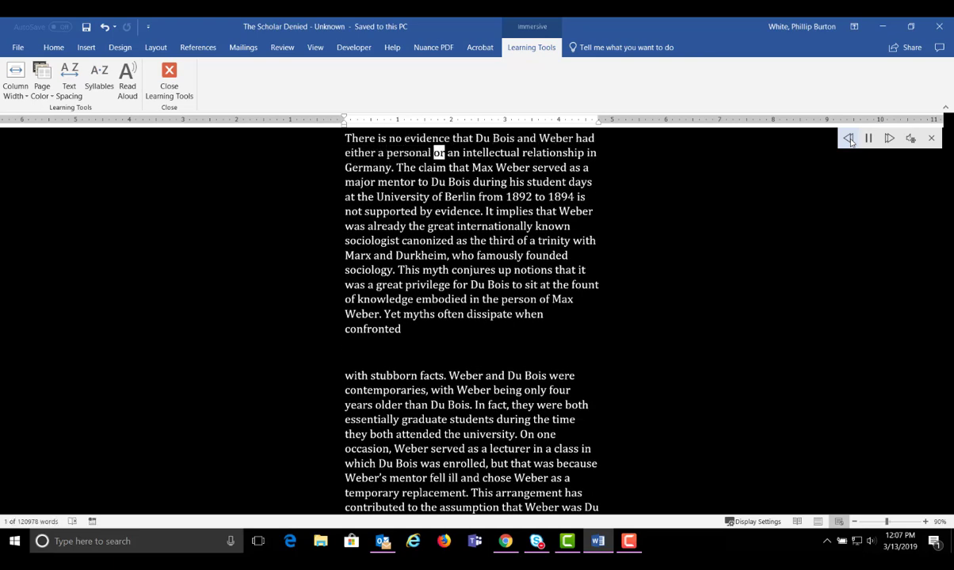
pyautogui.click(869, 139)
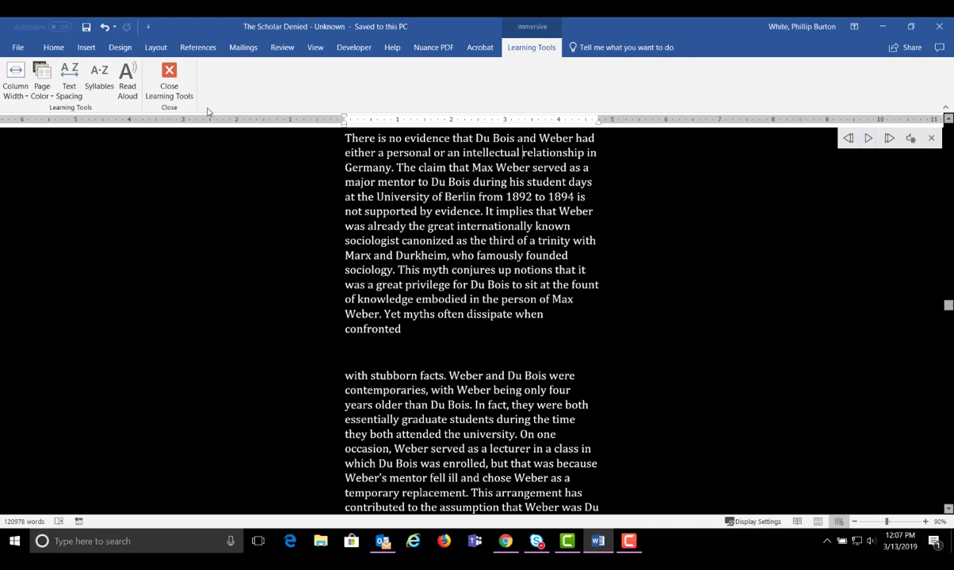
# Step: Close Word's Learning Tools and open the Demonstration notebook in OneNote Online
pyautogui.click(181, 94)
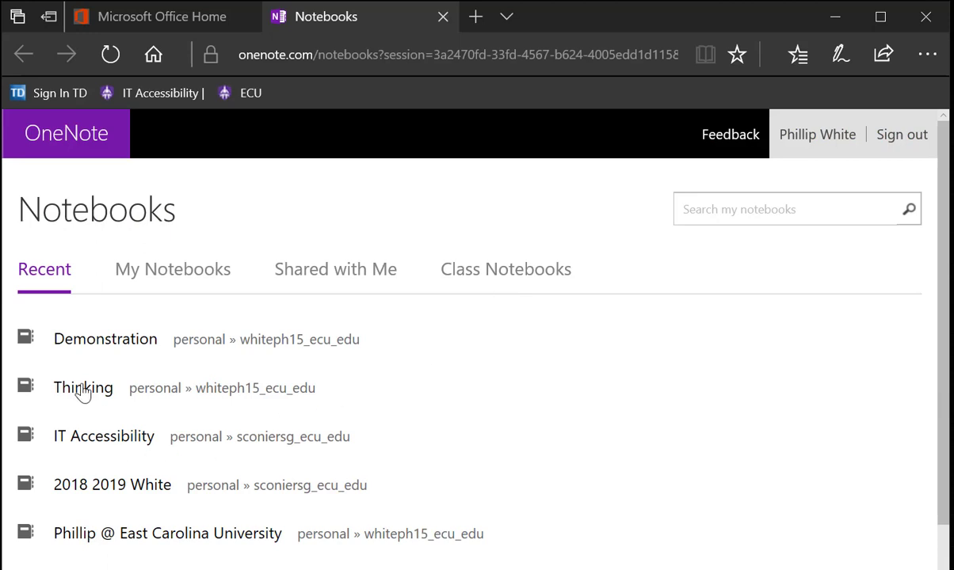
pyautogui.click(71, 342)
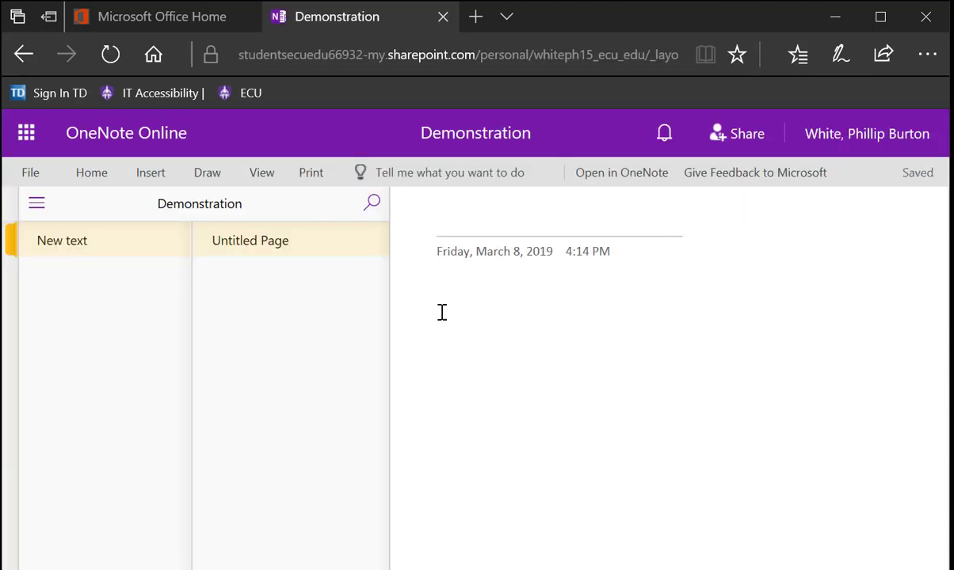
# Step: Start Dictate from the Home tab and speak two lines about typing with your voice
pyautogui.click(94, 175)
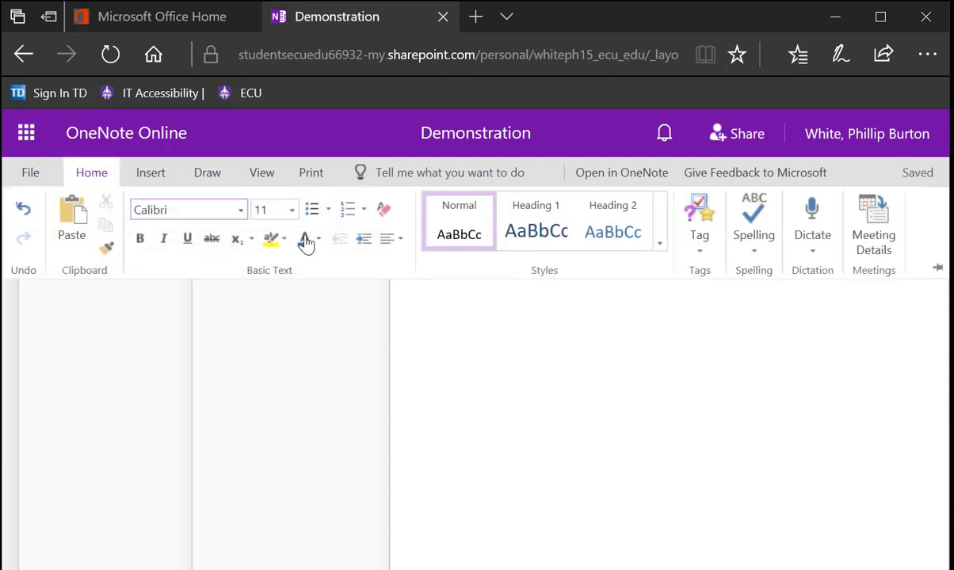
pyautogui.click(810, 230)
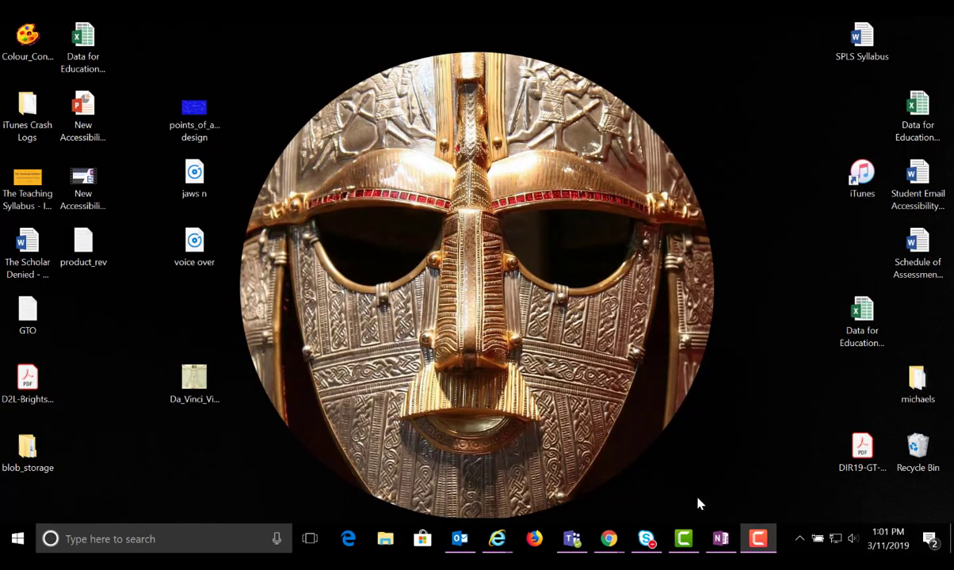
# Step: Bring the CCTVs notebook window forward and open its page in Immersive Reader
pyautogui.moveTo(721, 541)
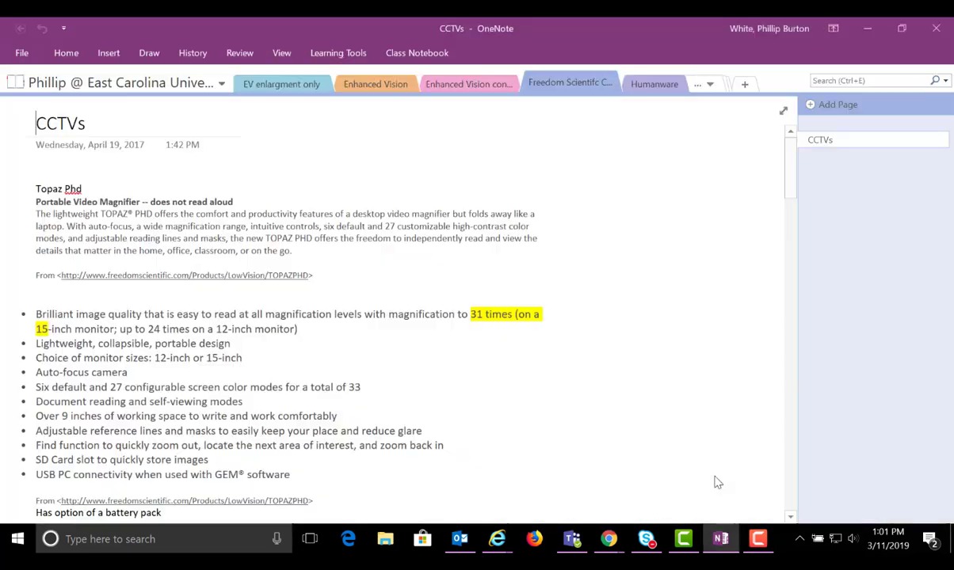
pyautogui.click(677, 457)
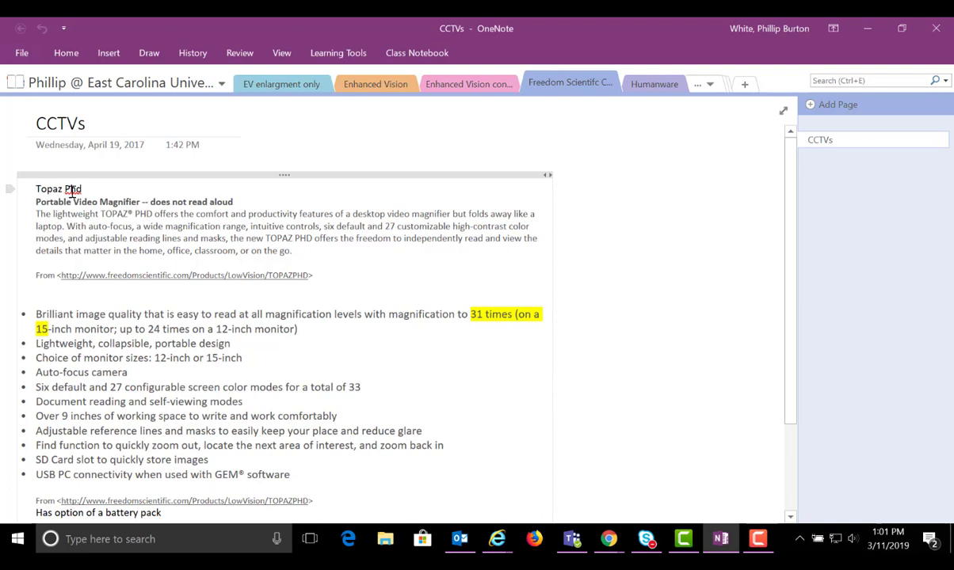
pyautogui.click(332, 57)
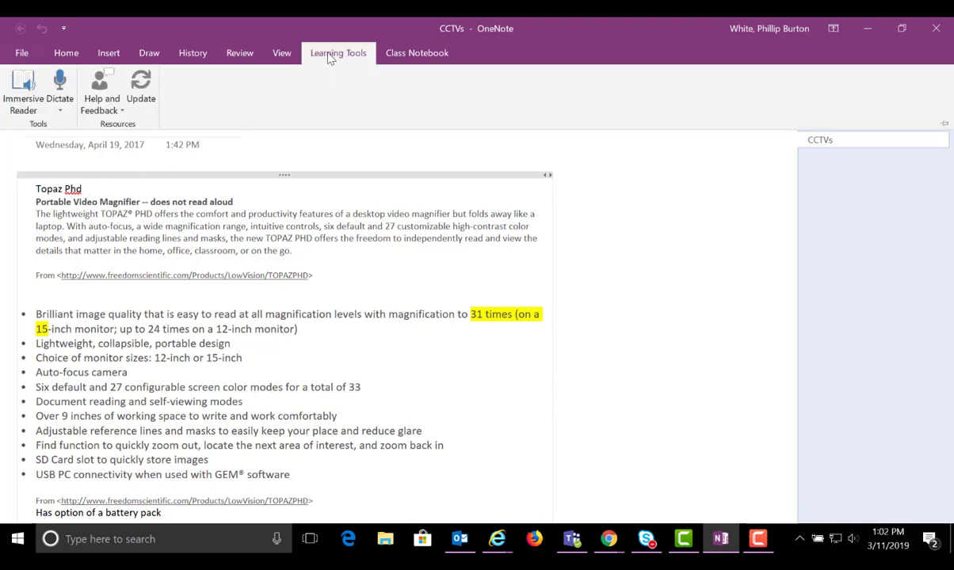
pyautogui.click(24, 106)
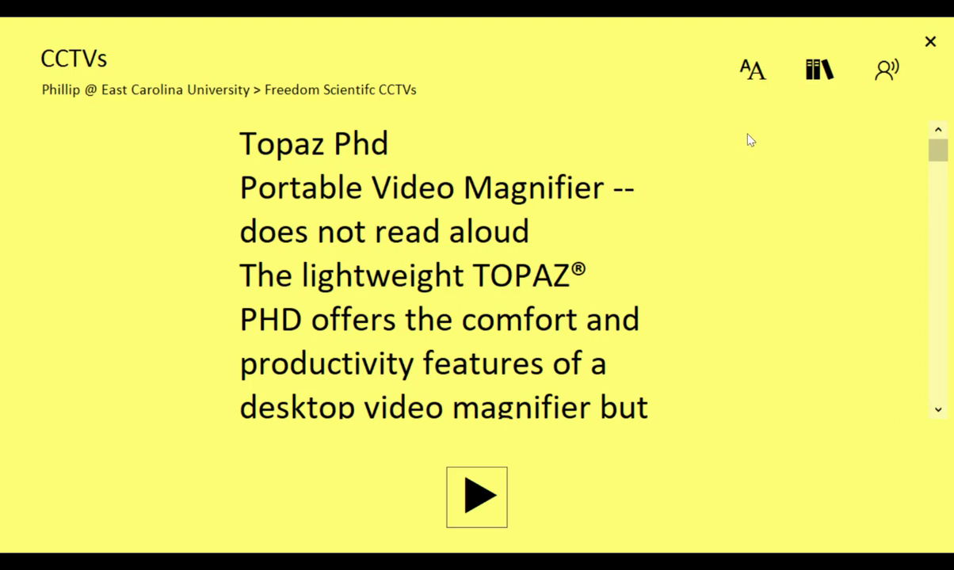
# Step: Try the green, cyan, pink and white themes, then settle on white text on black
pyautogui.click(758, 80)
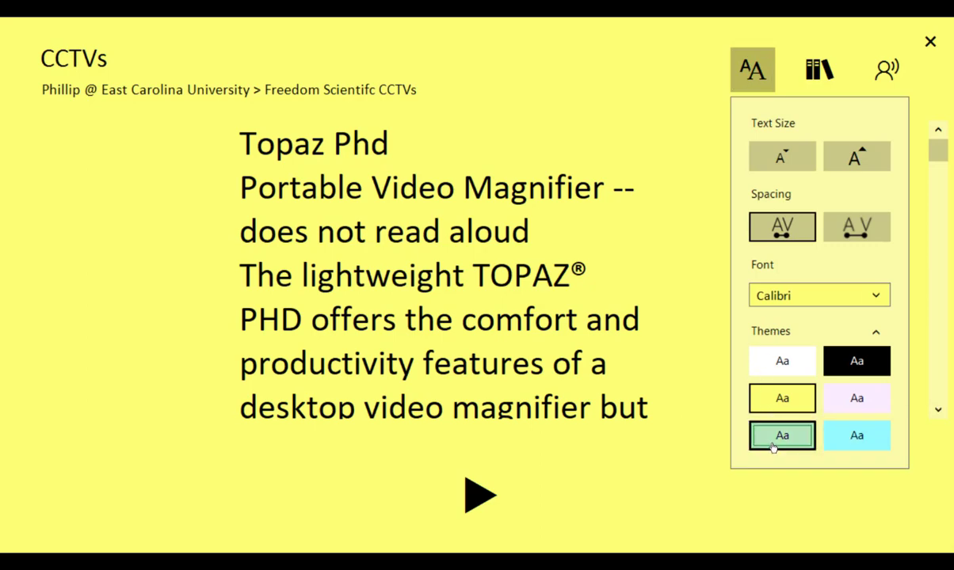
pyautogui.click(772, 446)
pyautogui.click(844, 436)
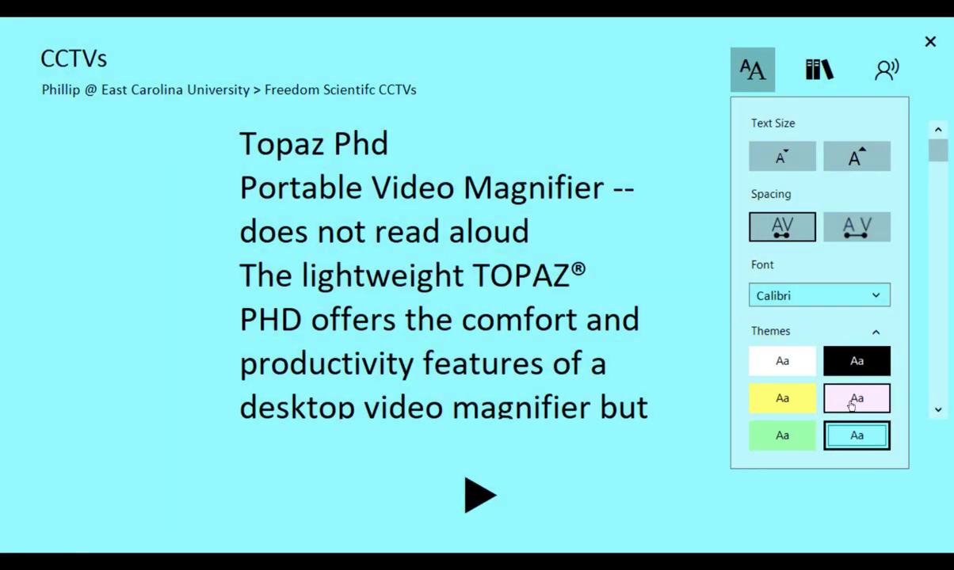
pyautogui.click(852, 405)
pyautogui.click(793, 363)
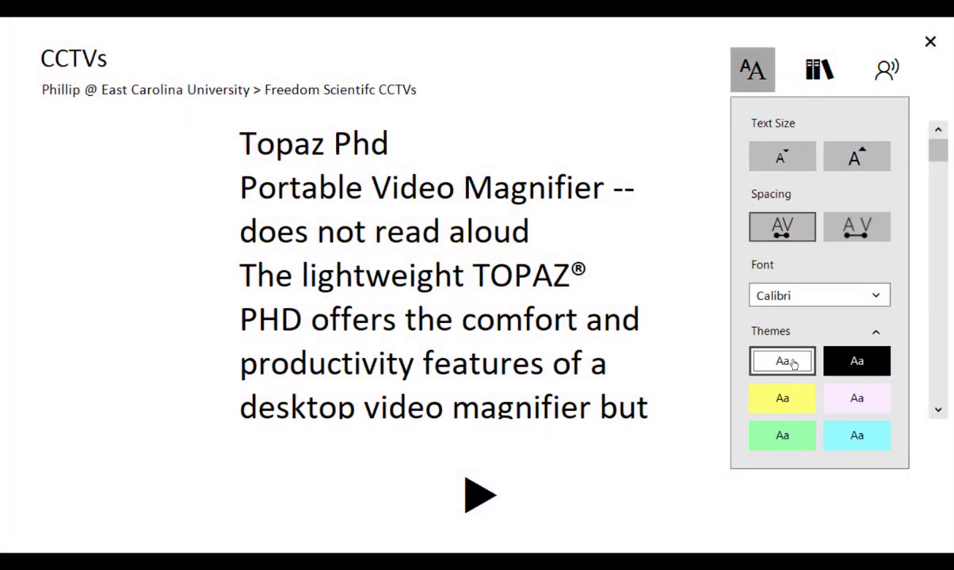
pyautogui.click(844, 365)
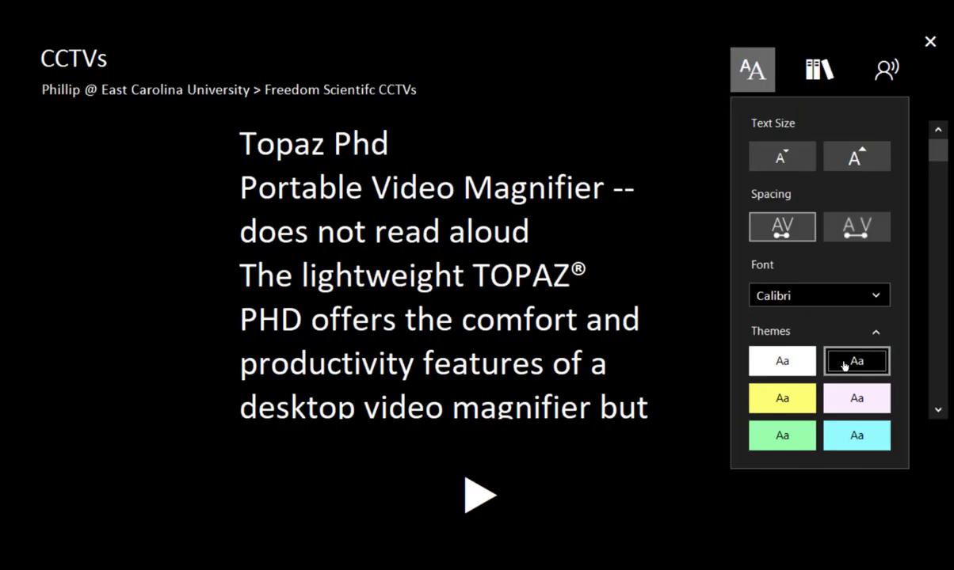
# Step: Switch the reading font to Sitka Small and keep normal letter spacing
pyautogui.click(875, 297)
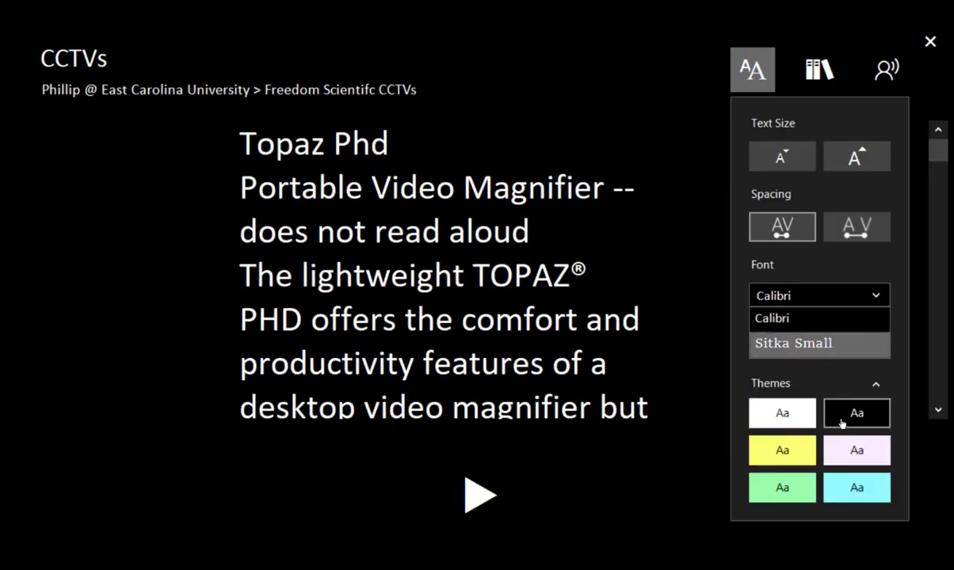
pyautogui.click(785, 343)
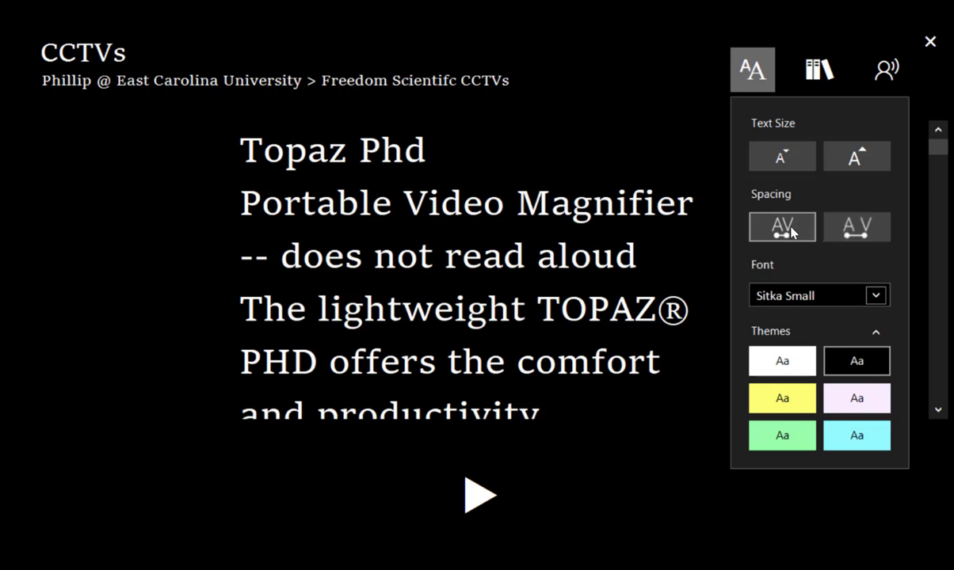
pyautogui.click(856, 230)
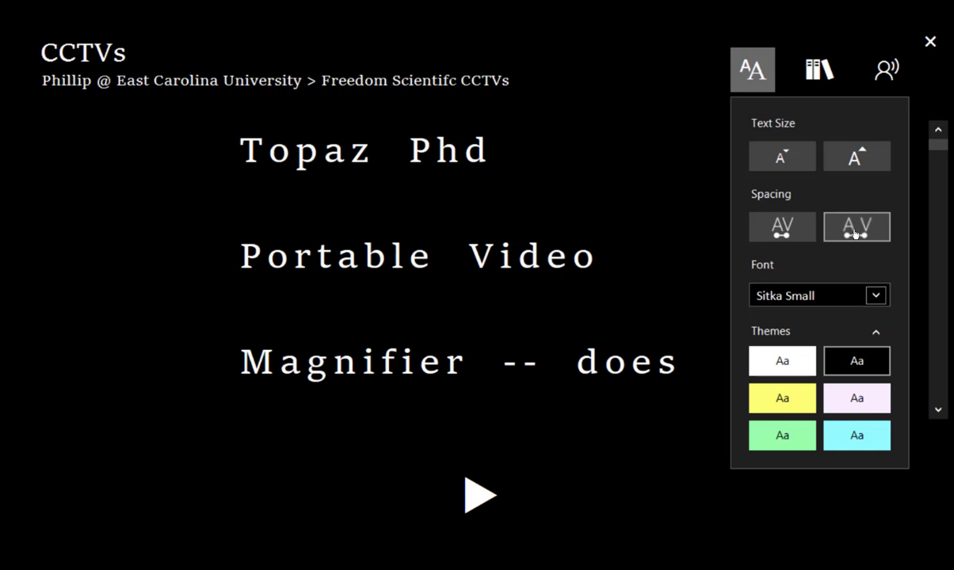
pyautogui.click(797, 232)
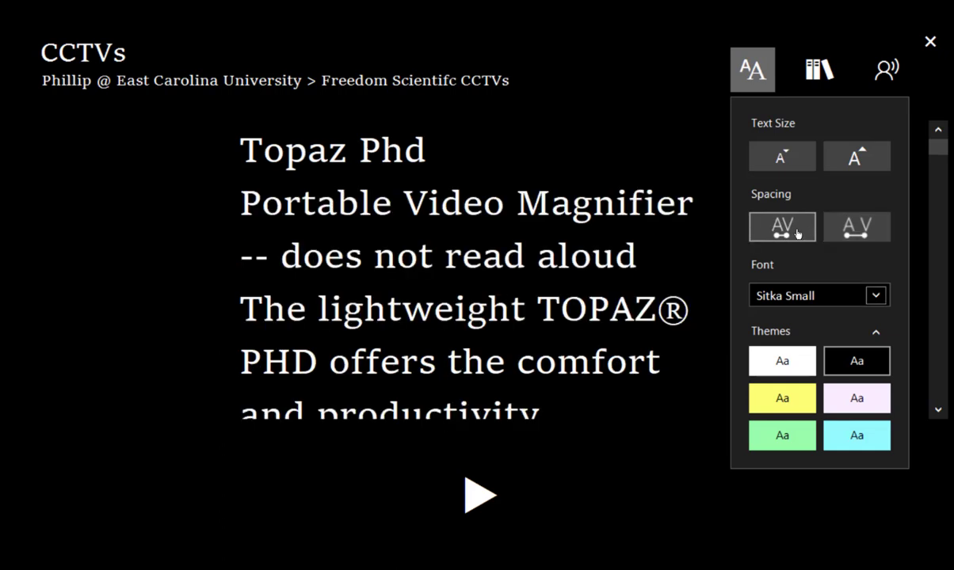
# Step: Shrink the text size two steps, then enlarge it back two steps
pyautogui.click(787, 166)
pyautogui.click(787, 166)
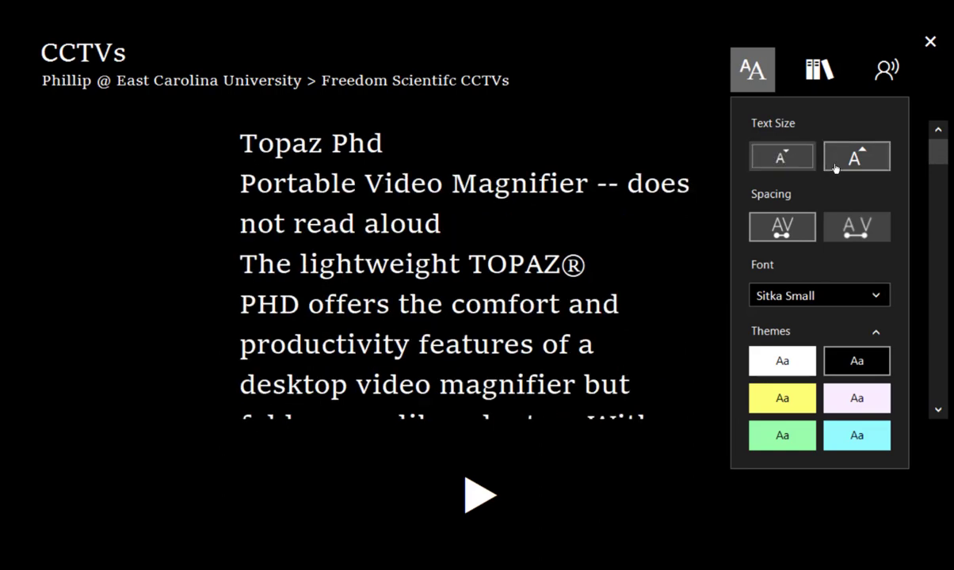
pyautogui.click(835, 167)
pyautogui.click(834, 166)
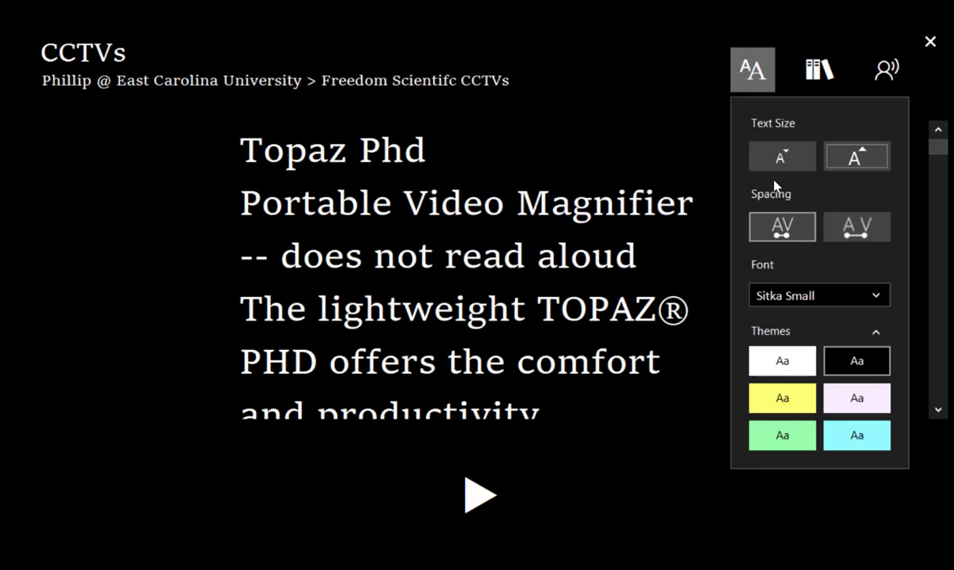
# Step: Set the voice to Microsoft David Desktop, play the CCTVs text, then pause it
pyautogui.click(882, 79)
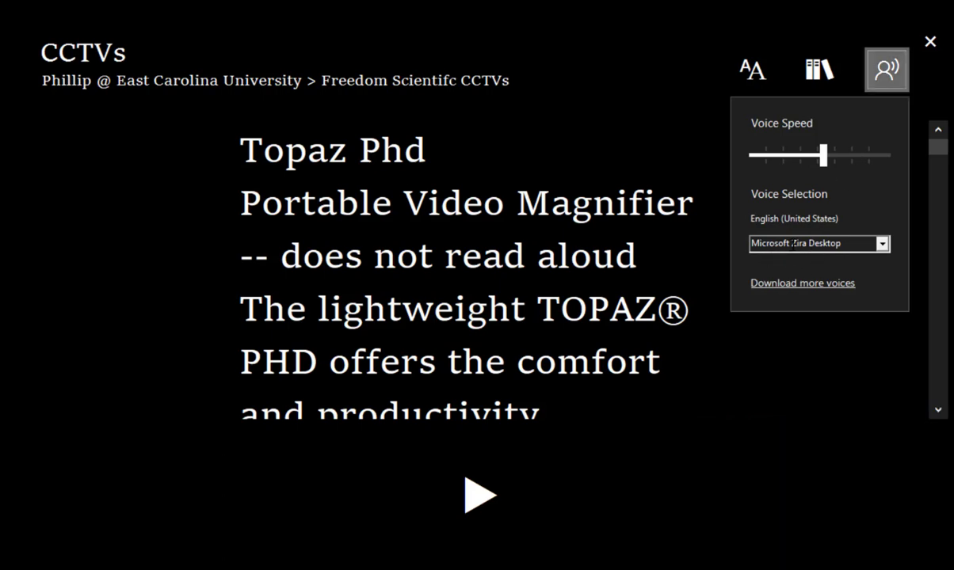
pyautogui.click(881, 244)
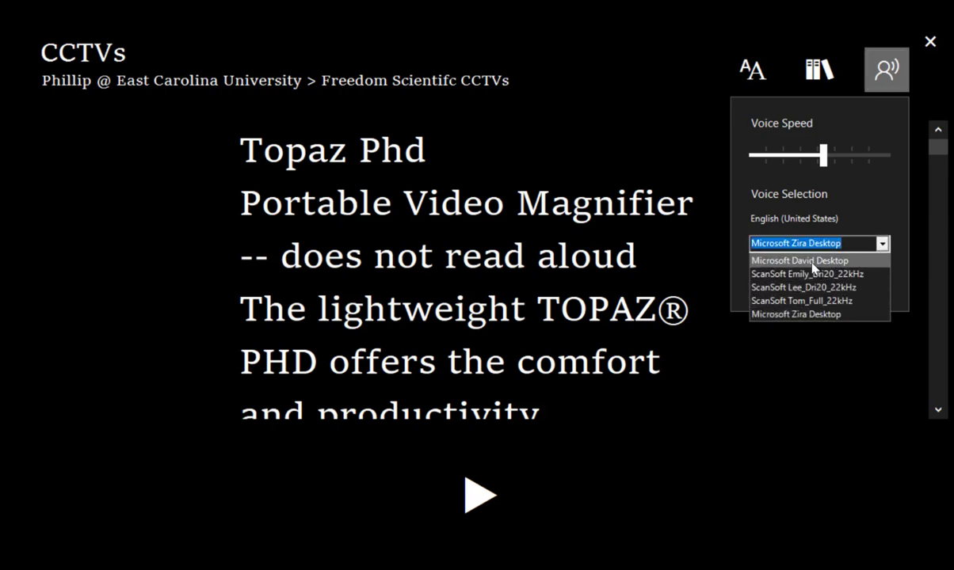
pyautogui.click(778, 262)
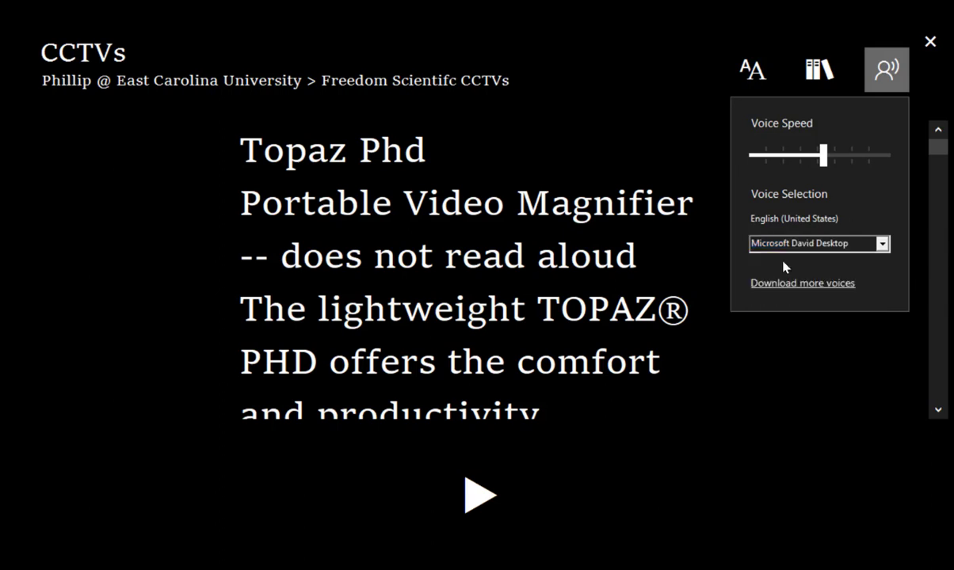
pyautogui.click(482, 502)
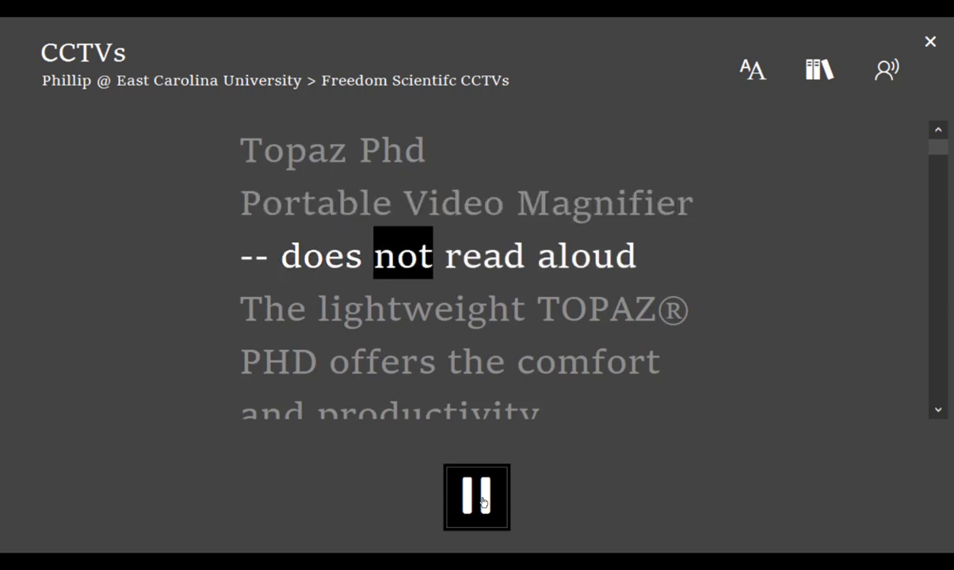
pyautogui.click(480, 499)
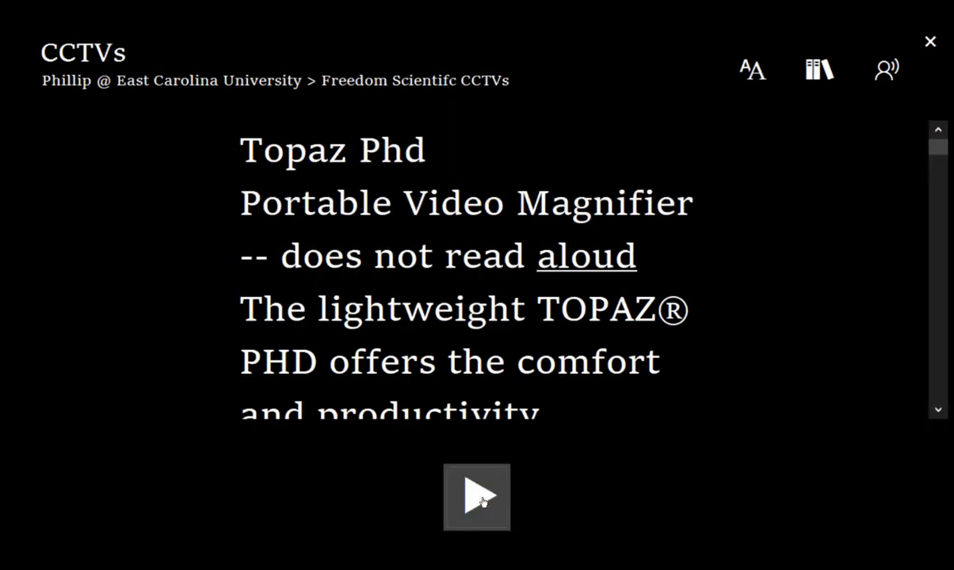